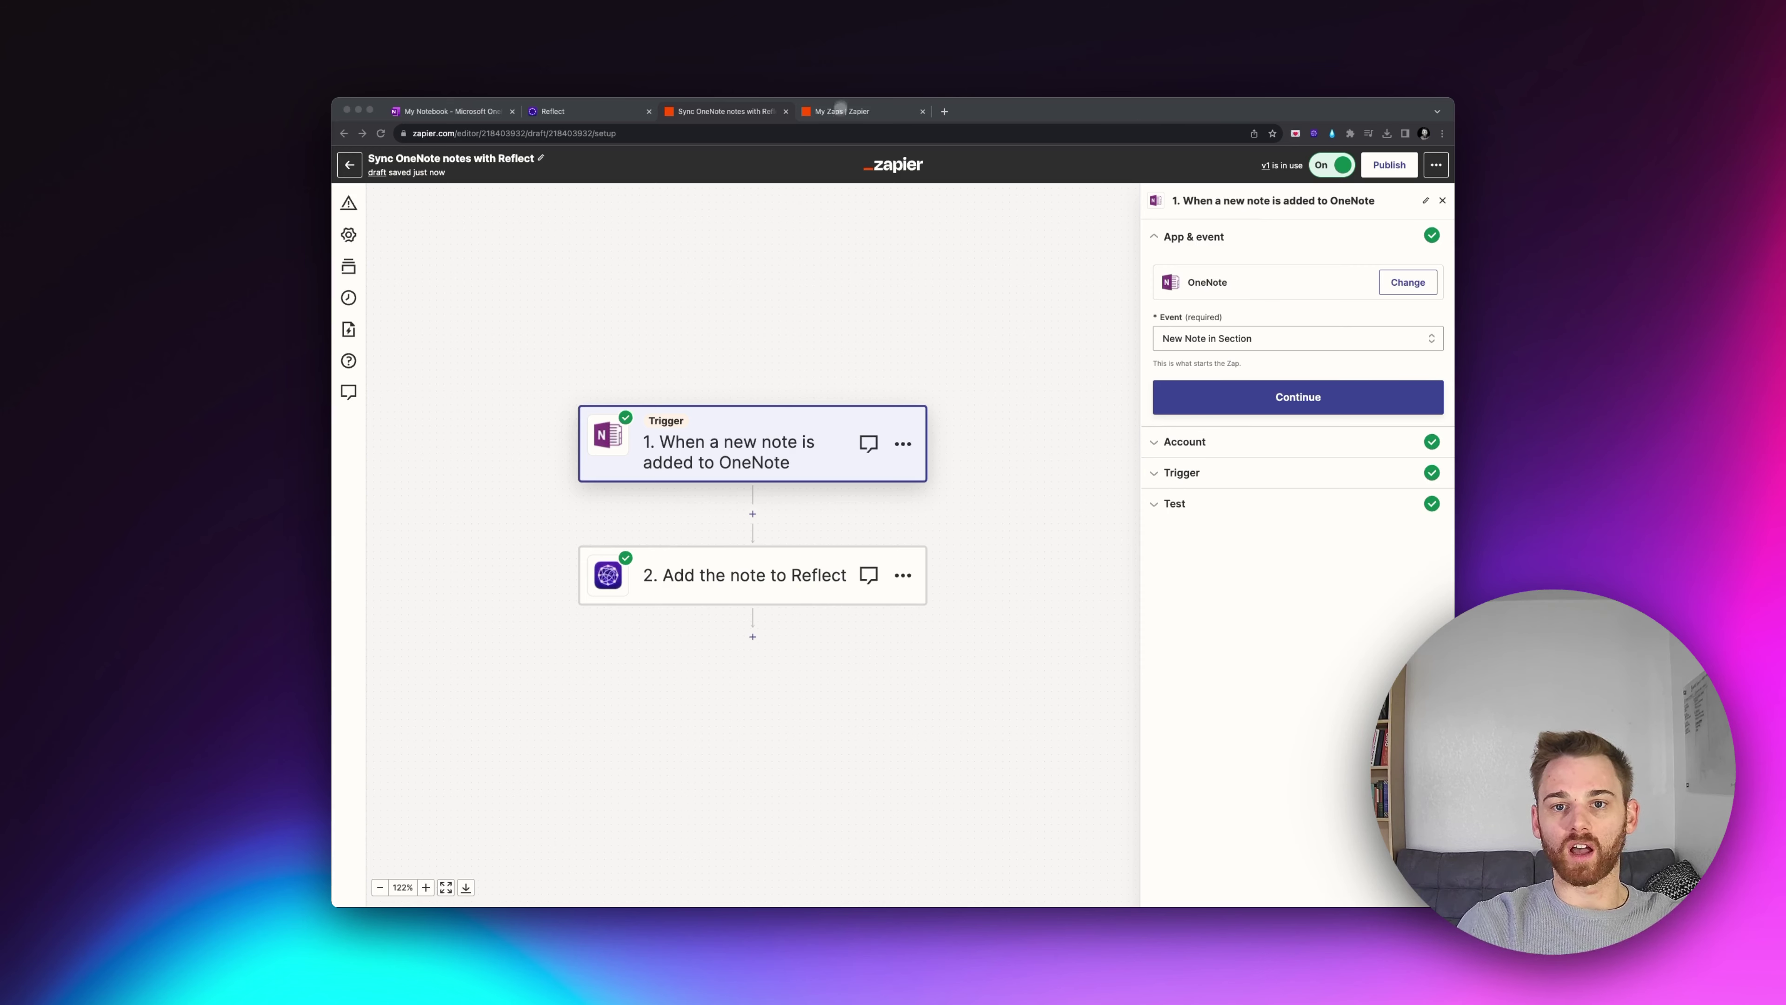
Step: From My Zaps, ask Zapier's AI for a Zap: 'When a new note in oneNote is created, sync it with Reflect.'
{"action": "left_click", "coordinate": [841, 111]}
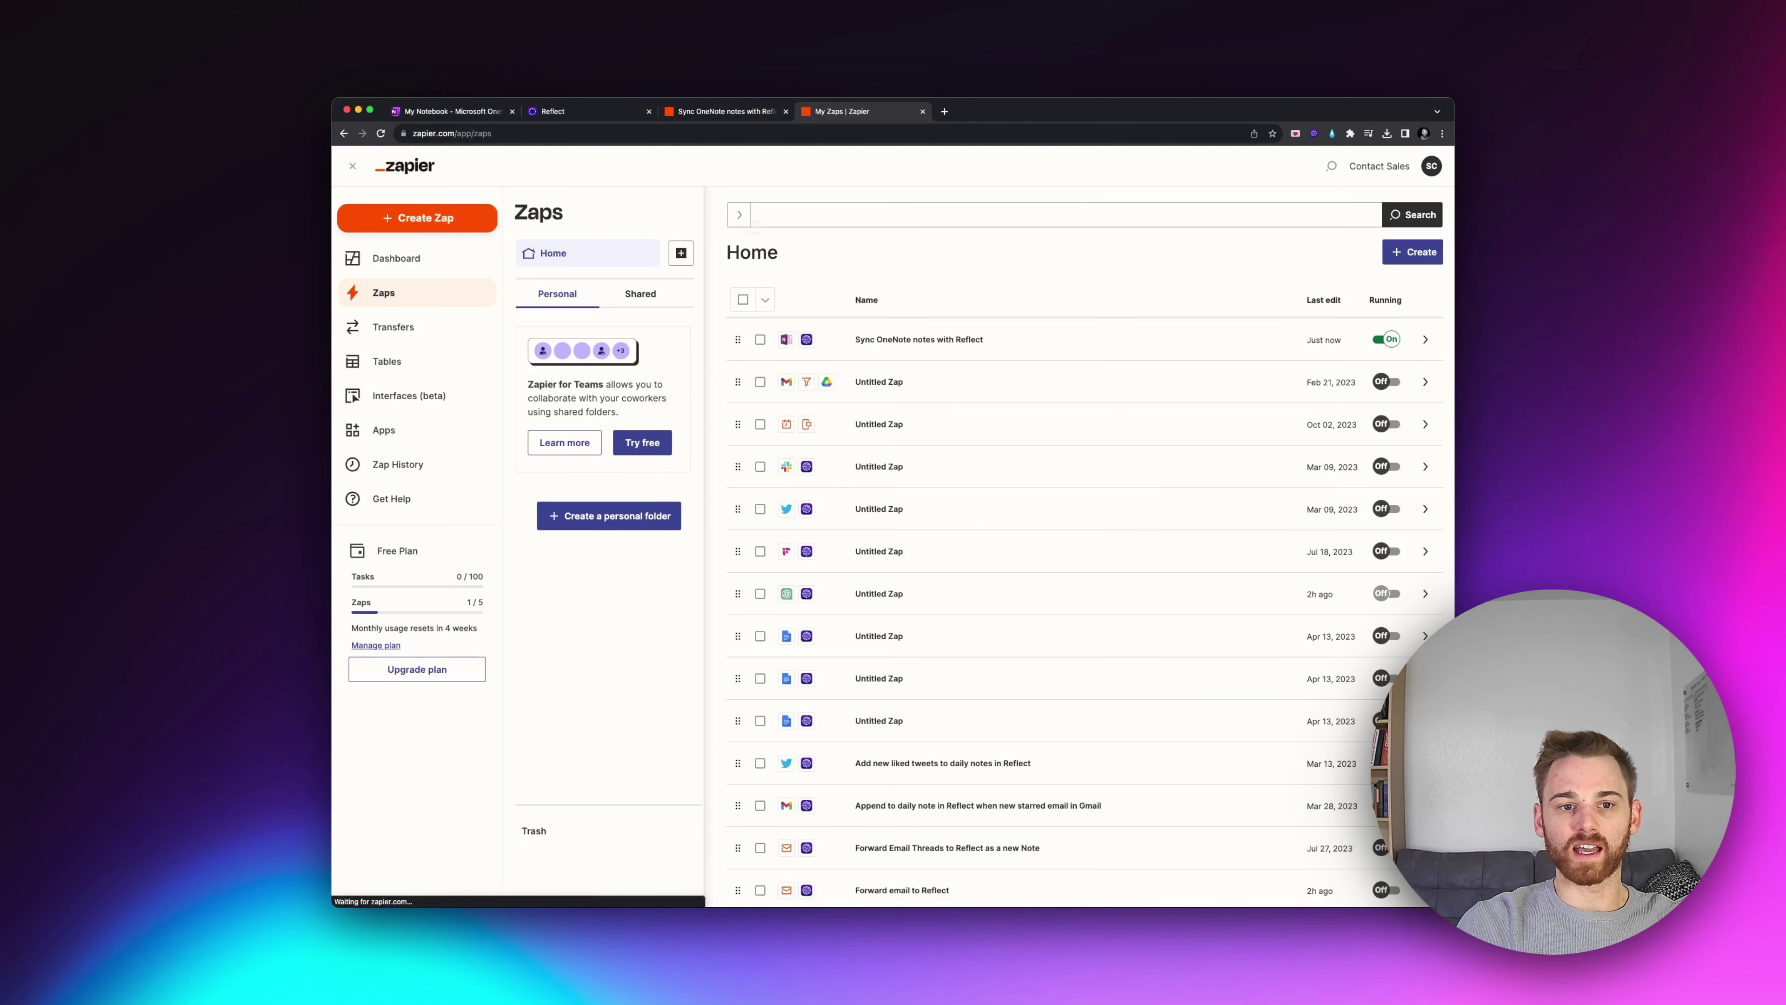
{"action": "left_click", "coordinate": [397, 211]}
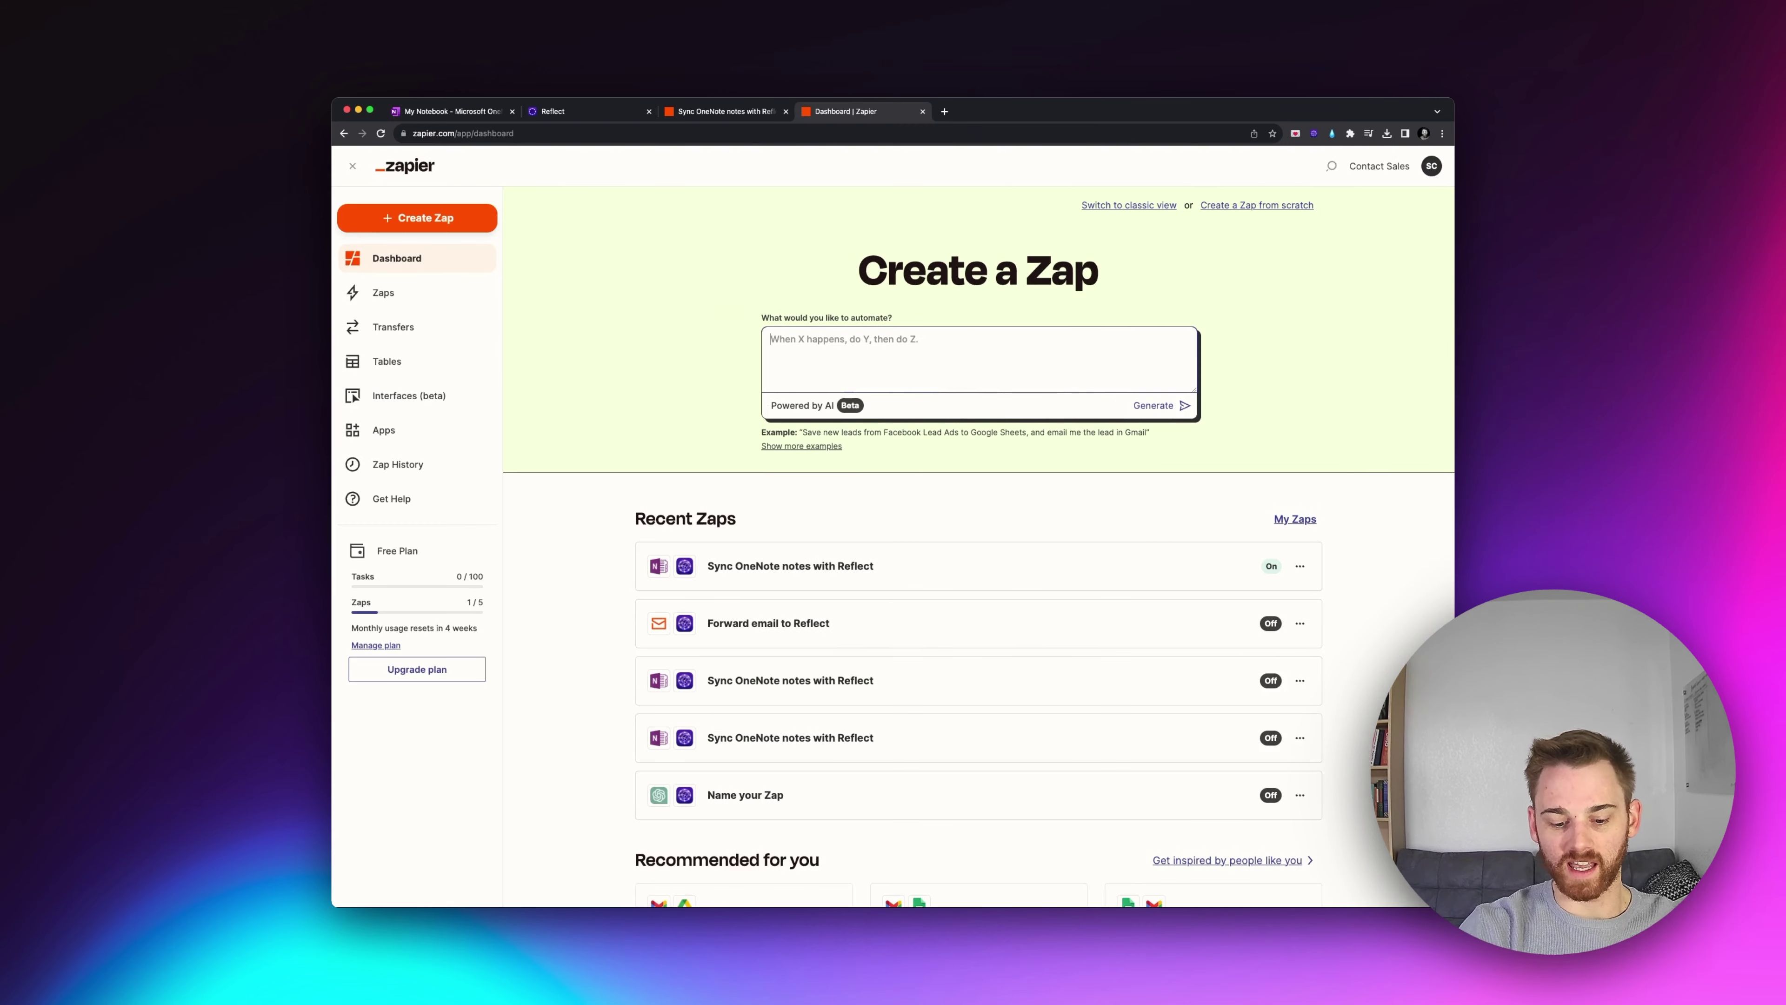
{"action": "type", "text": "When a ne"}
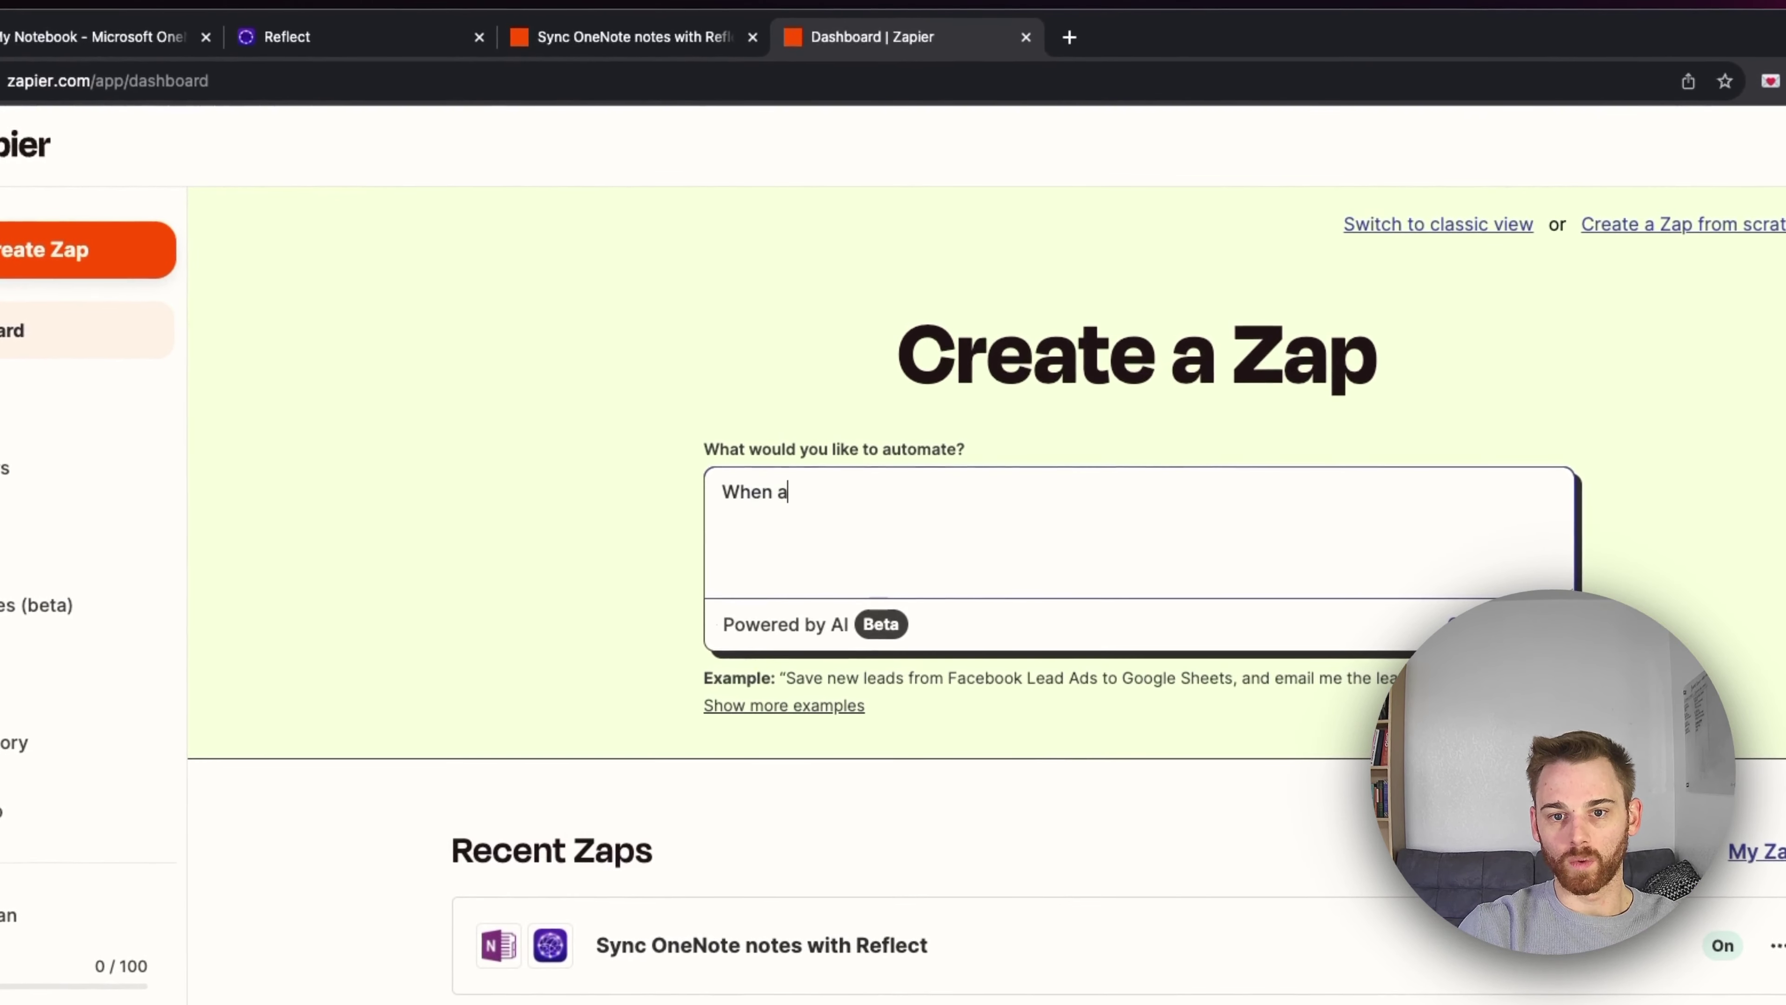
{"action": "type", "text": "w note in oneNote is created, sync it with Reflect."}
{"action": "key", "text": "Return"}
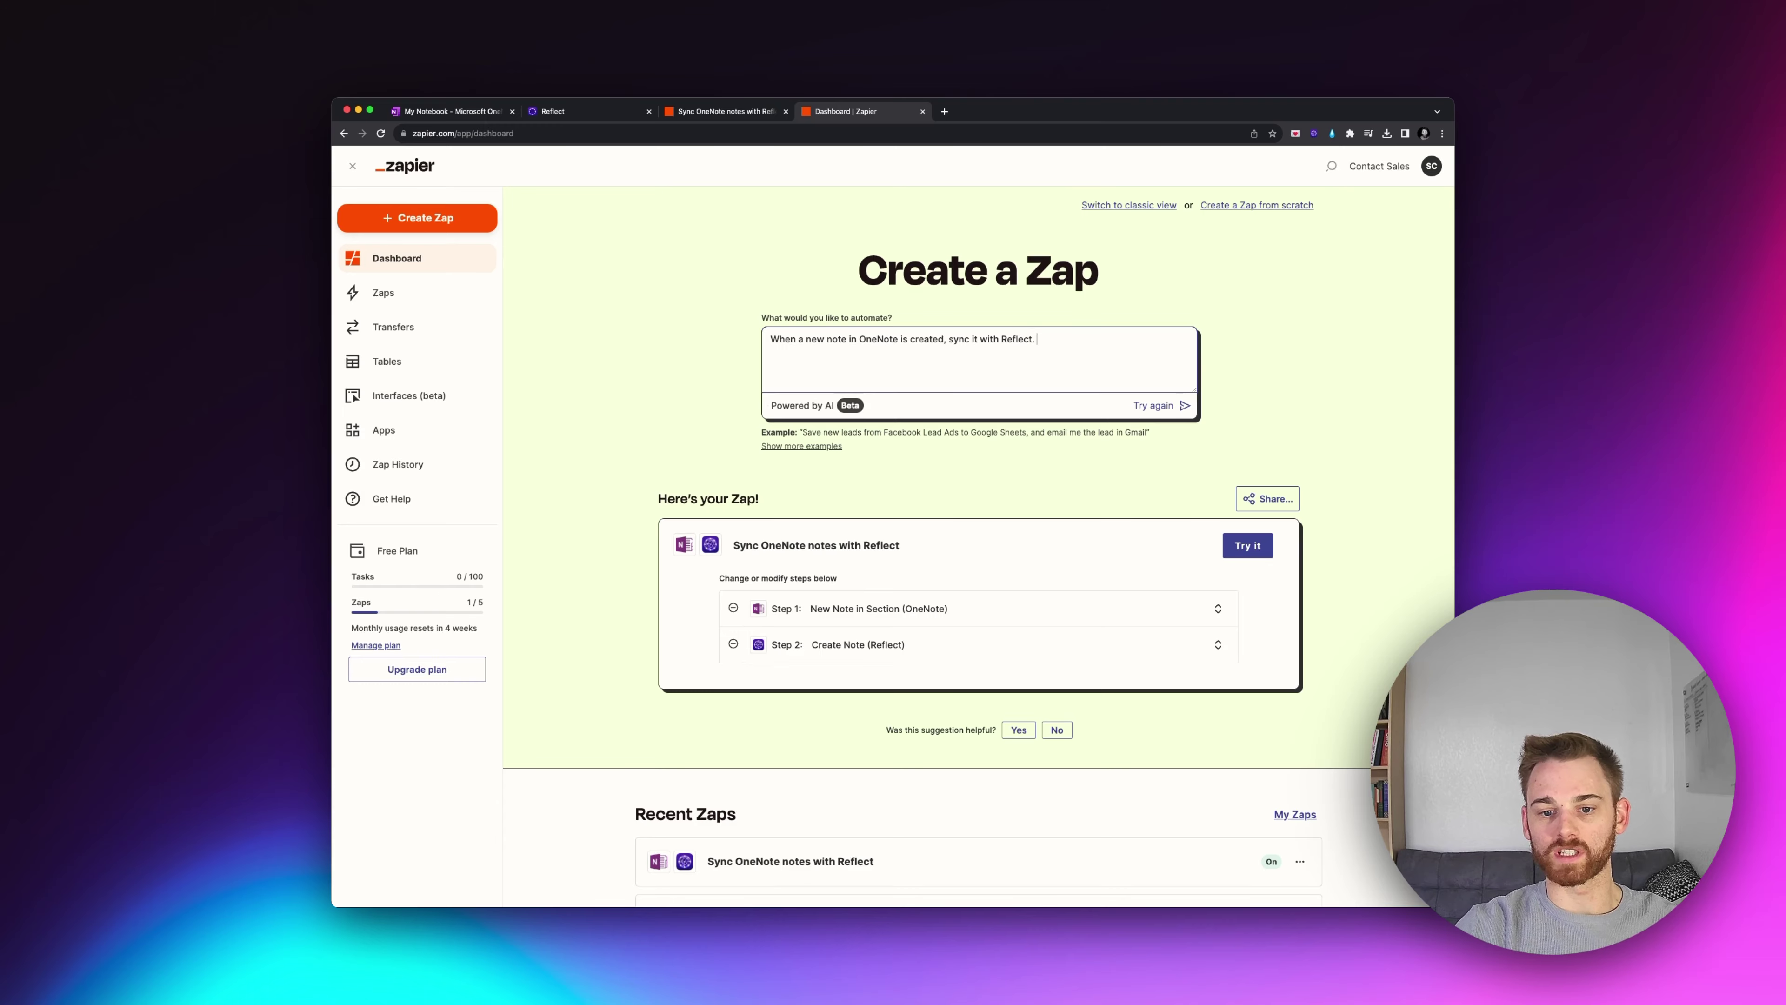
Step: Open the suggested Zap as a draft and link the existing OneNote account to its New Note trigger
{"action": "left_click", "coordinate": [1232, 545]}
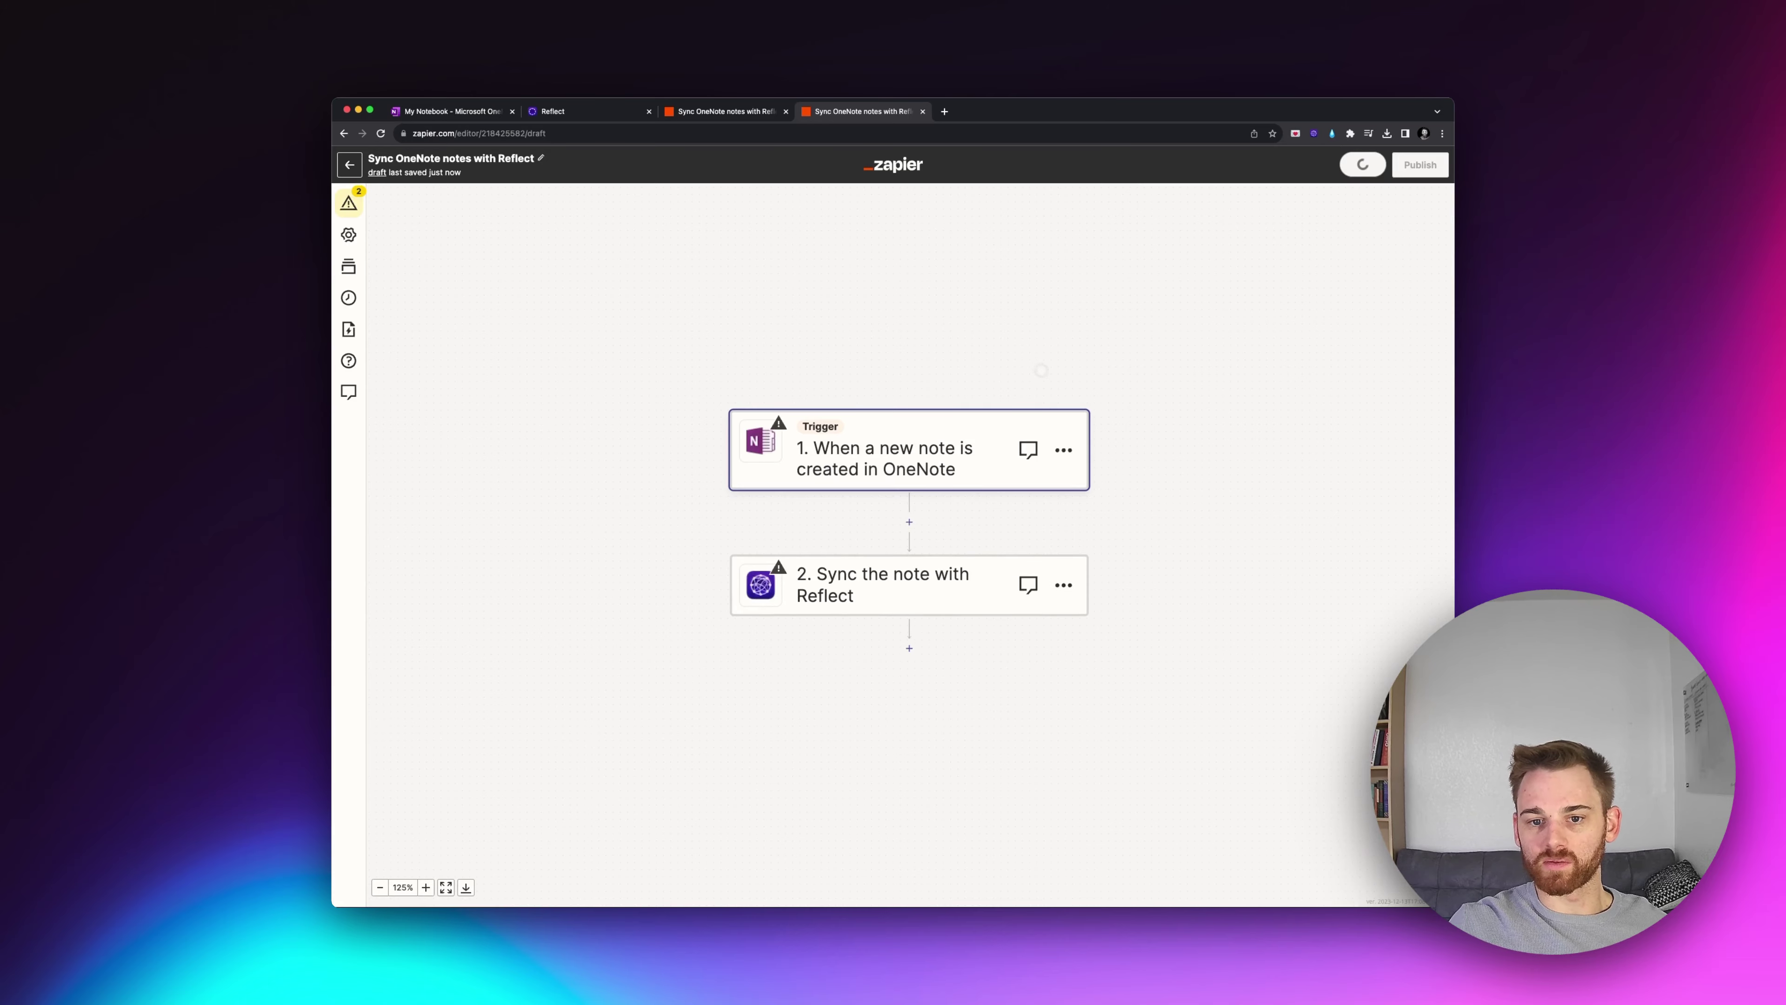
{"action": "left_click", "coordinate": [1005, 457]}
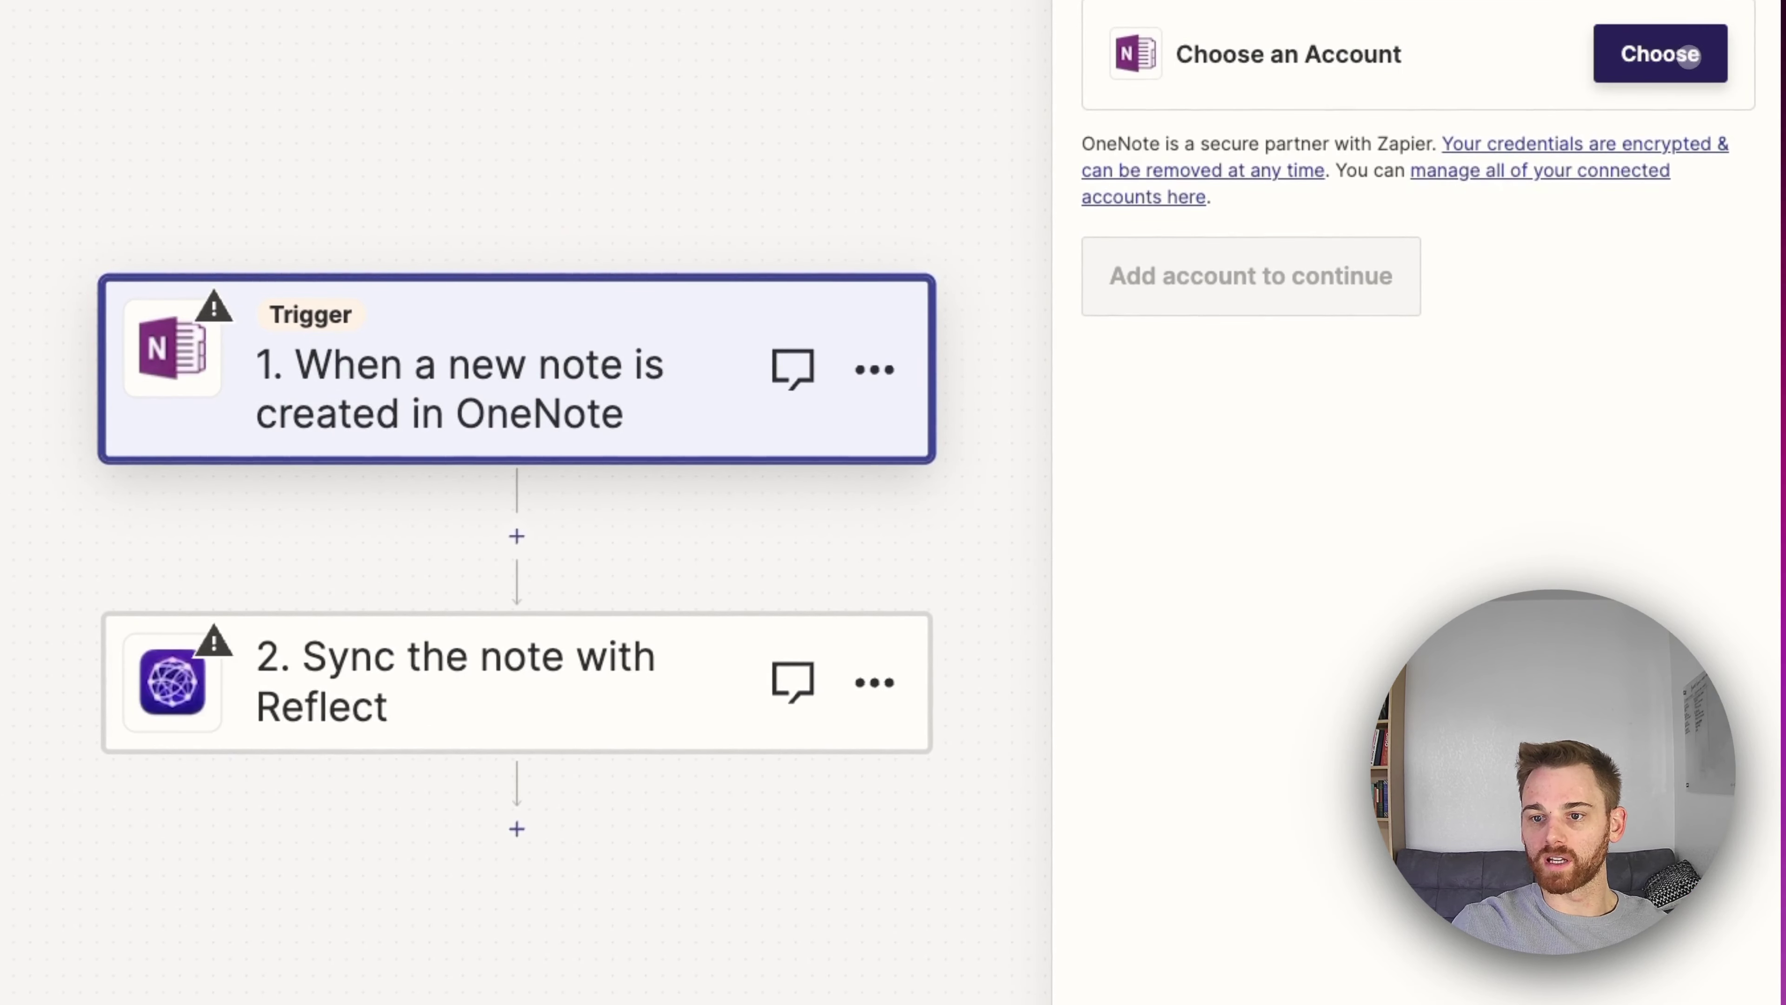
{"action": "left_click", "coordinate": [1695, 55]}
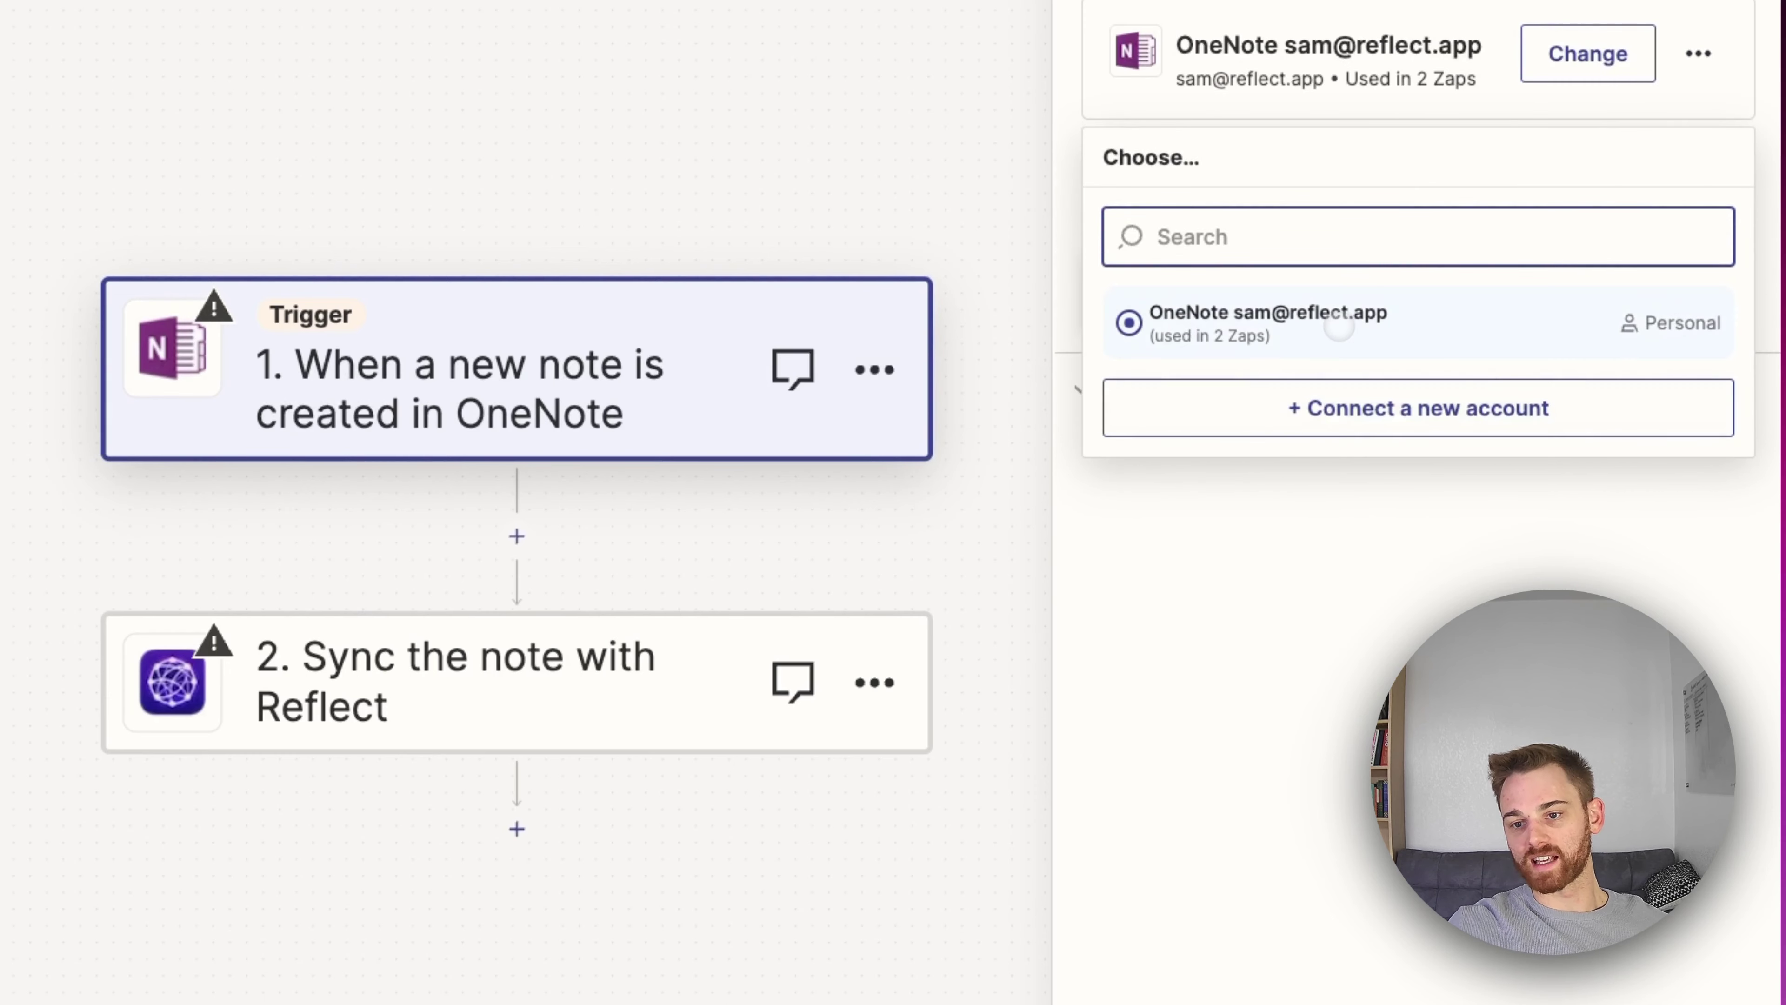
{"action": "left_click", "coordinate": [1341, 325]}
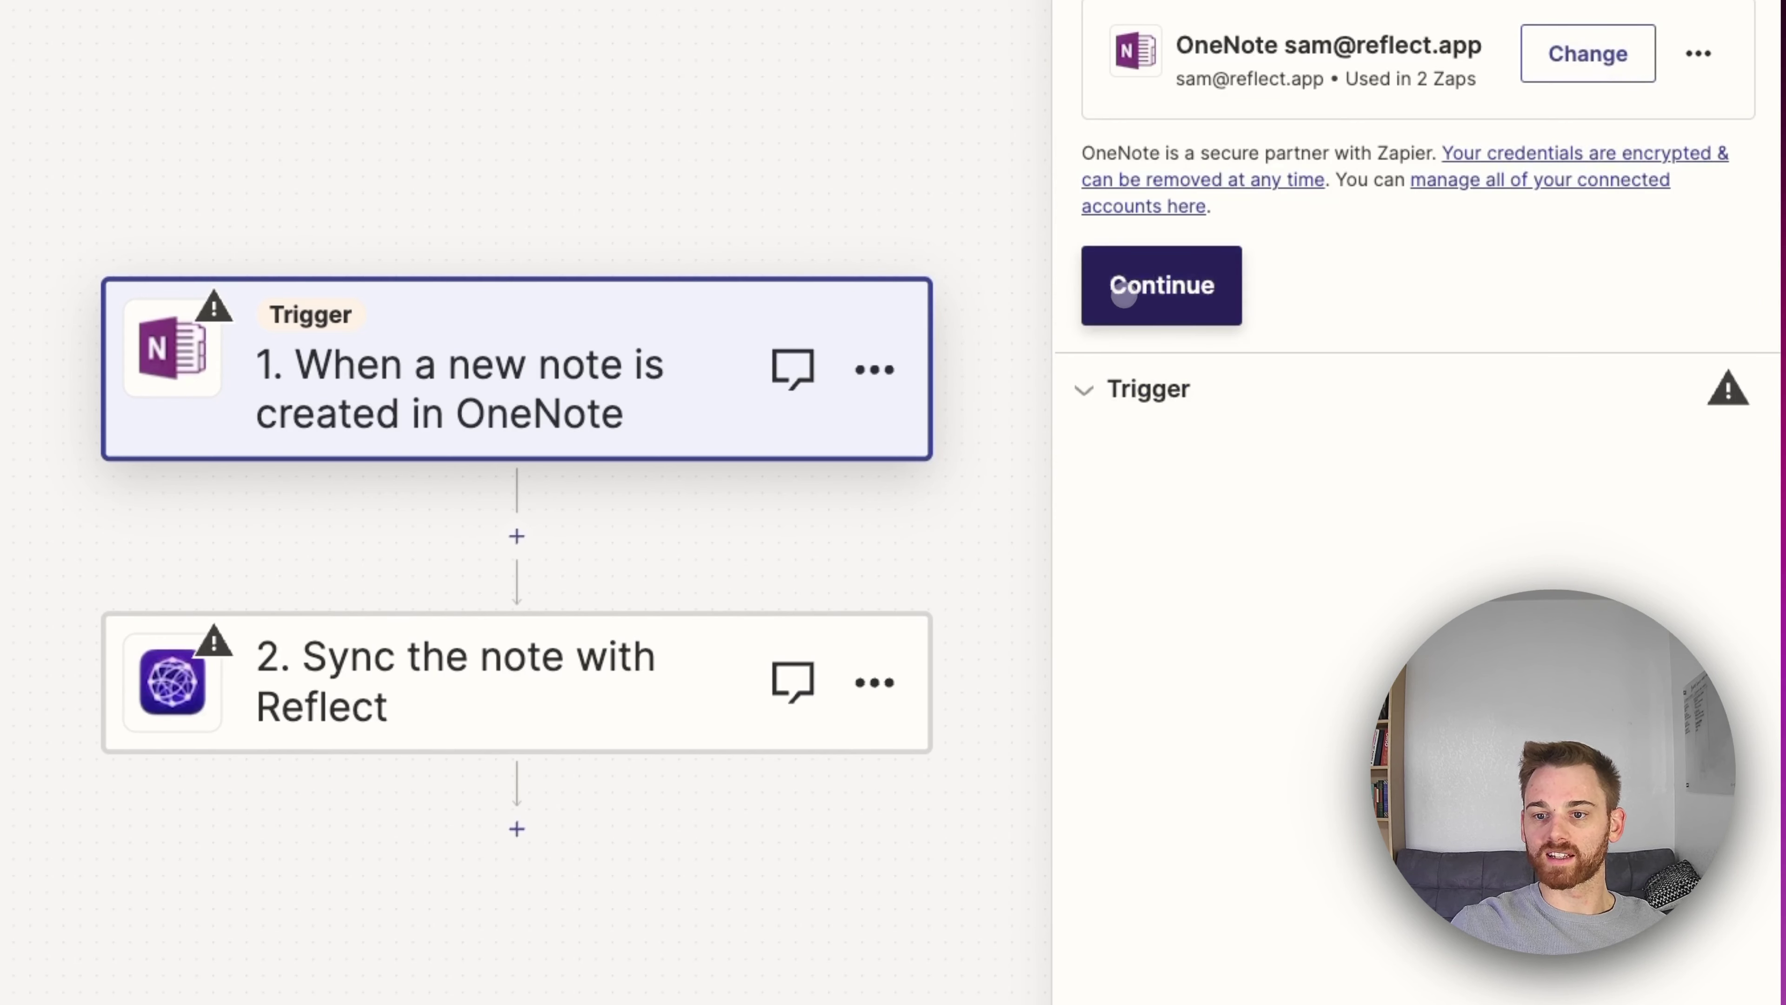
{"action": "left_click", "coordinate": [1126, 288]}
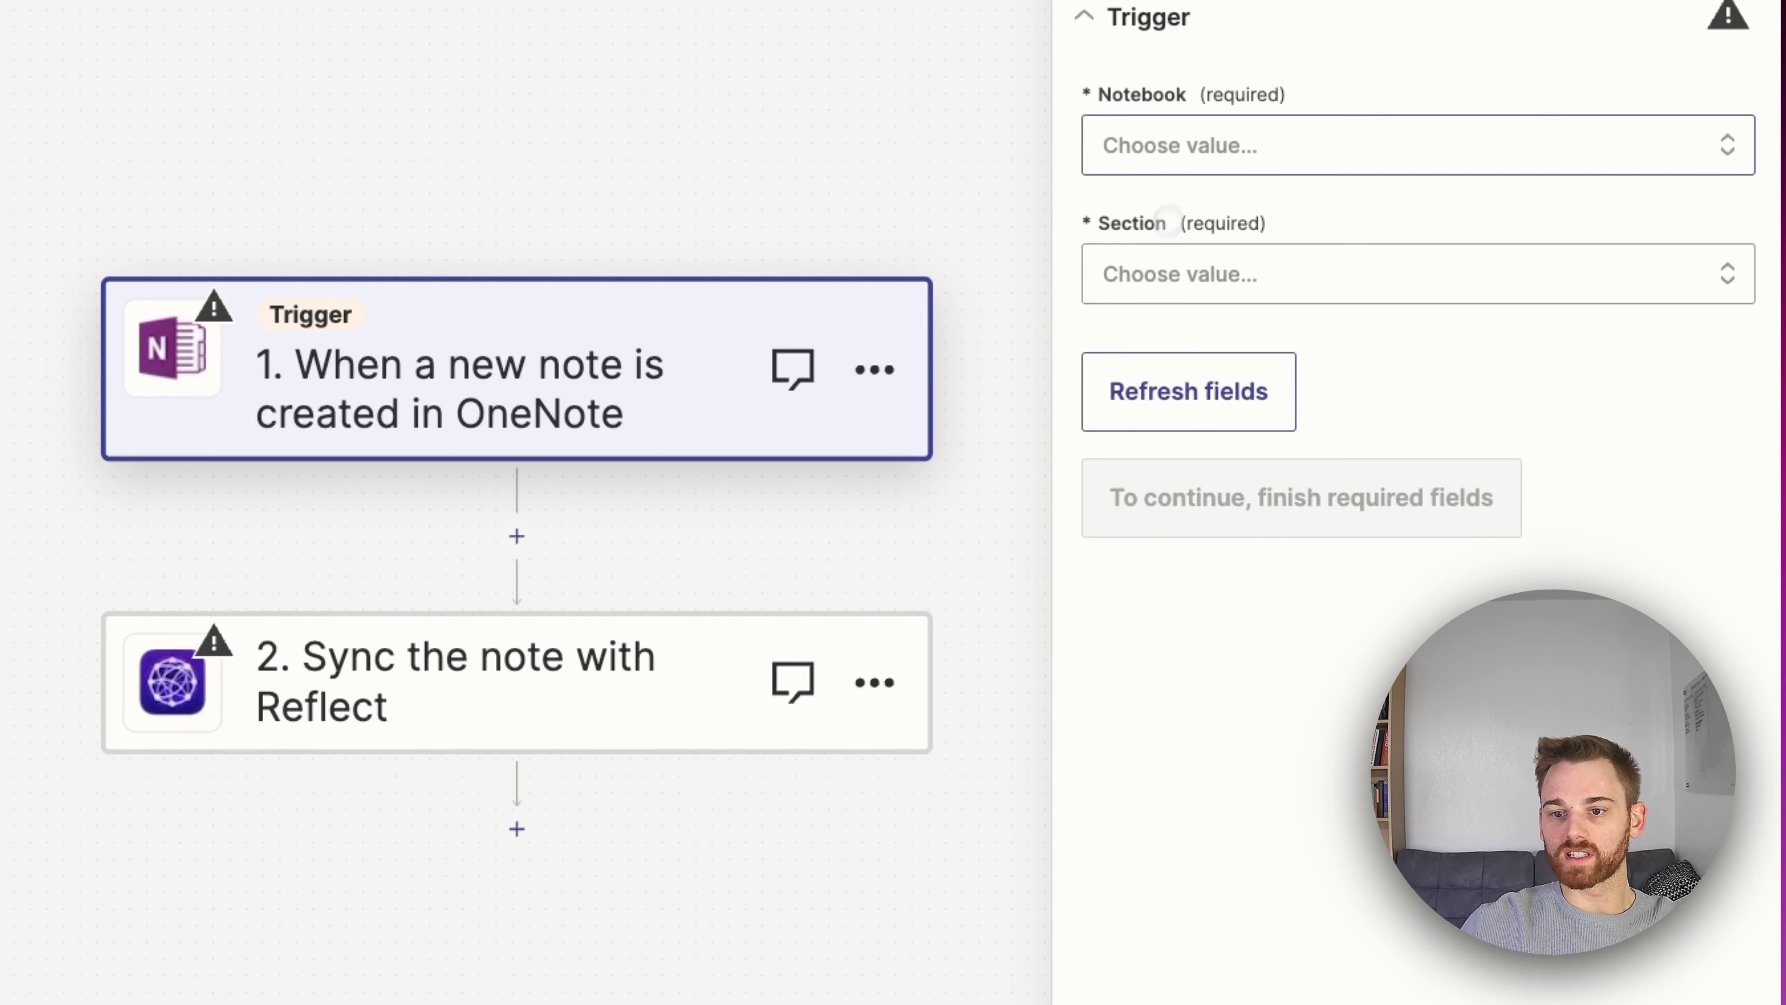
{"action": "left_click", "coordinate": [1187, 150]}
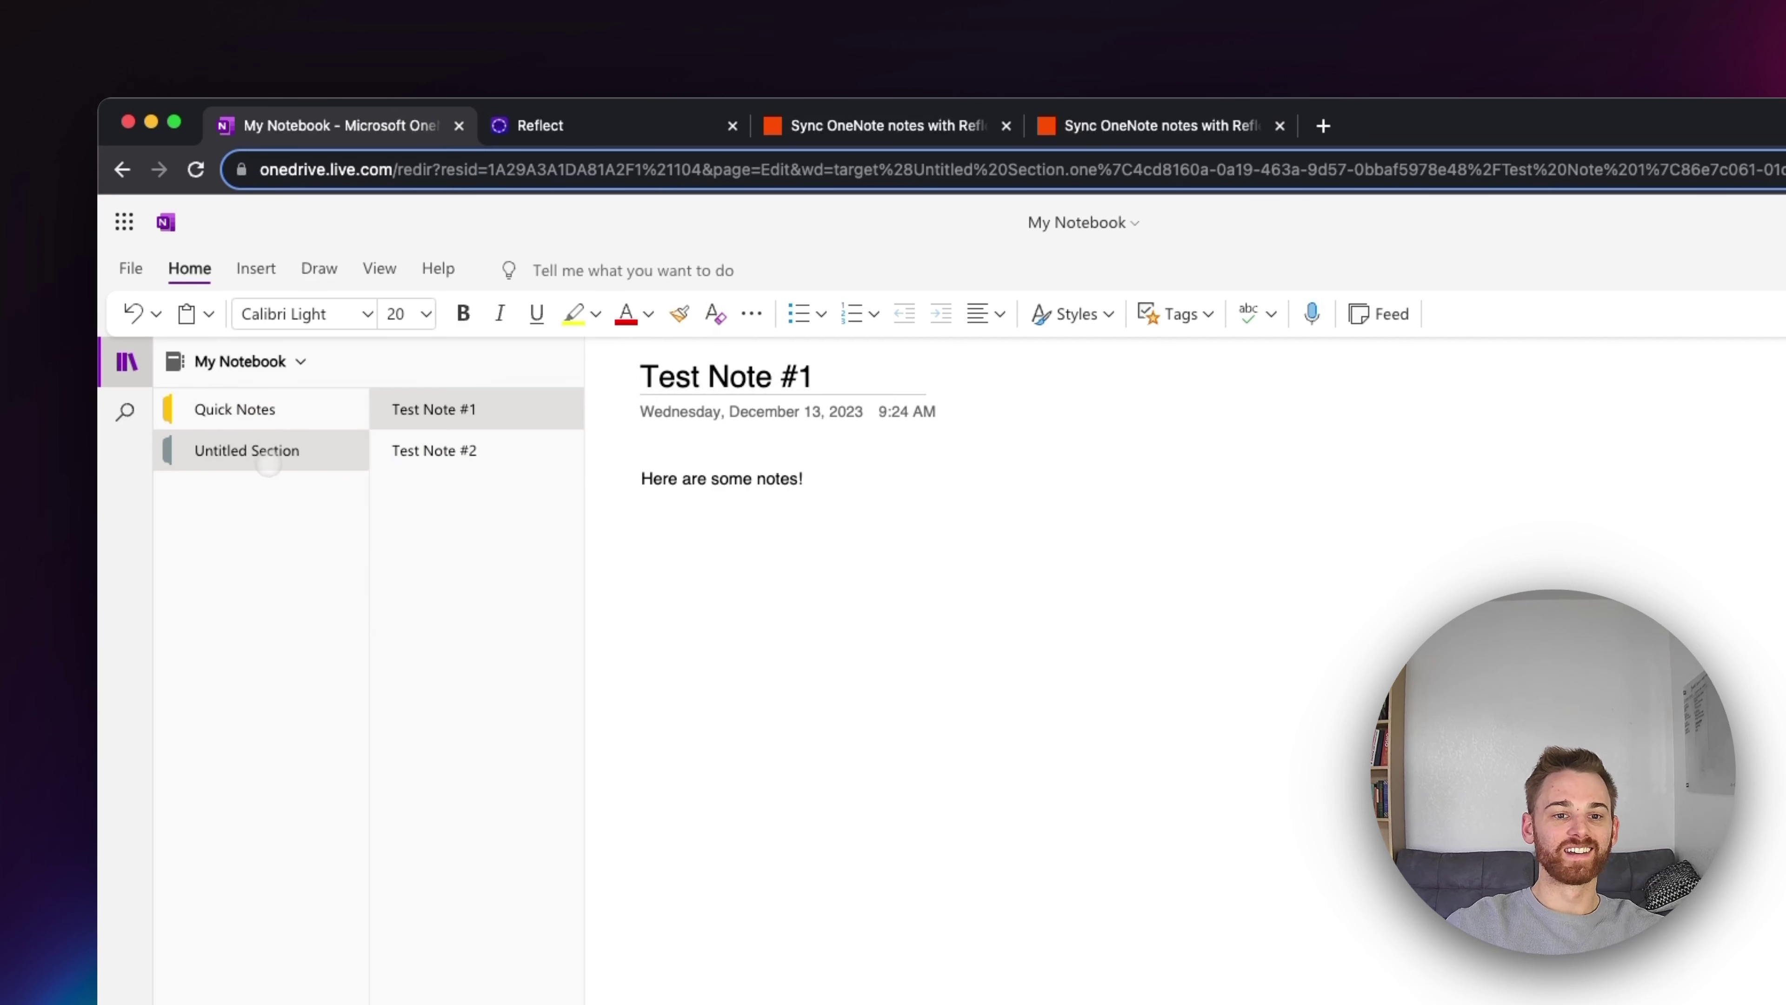
Step: Check Quick Notes in OneNote, then view Untitled Section holding Test Note #1 and Test Note #2
{"action": "left_click", "coordinate": [271, 422]}
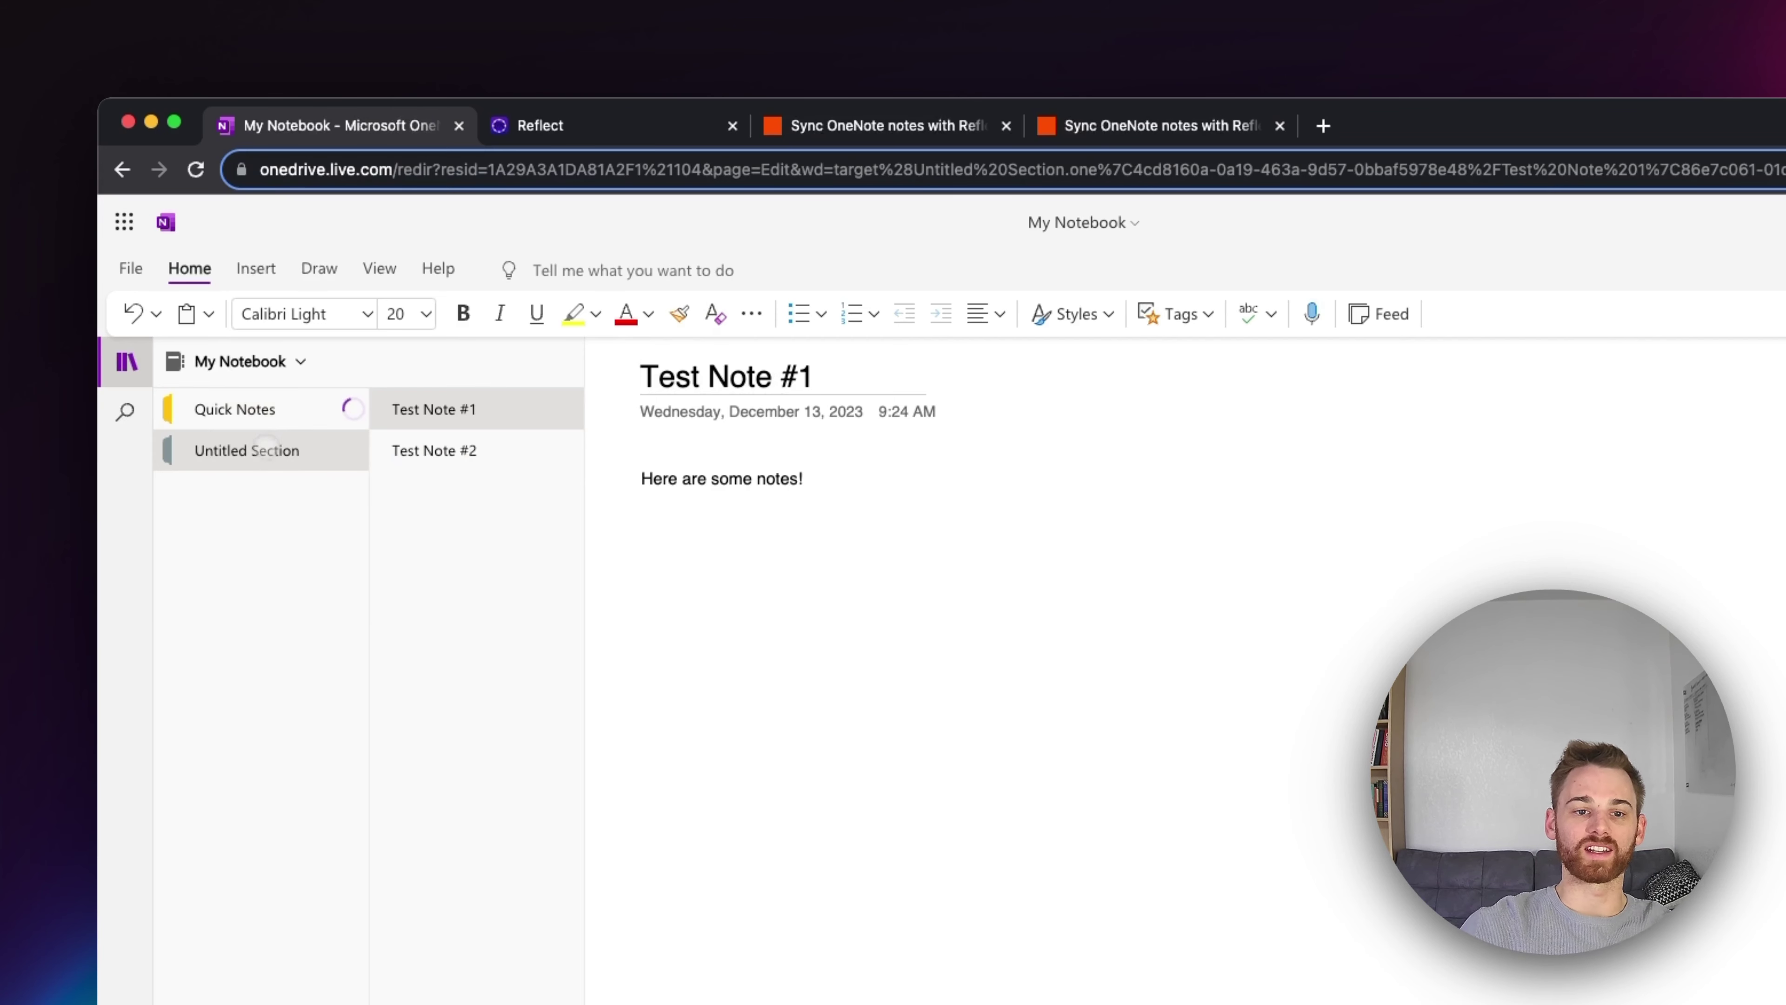
{"action": "left_click", "coordinate": [266, 454]}
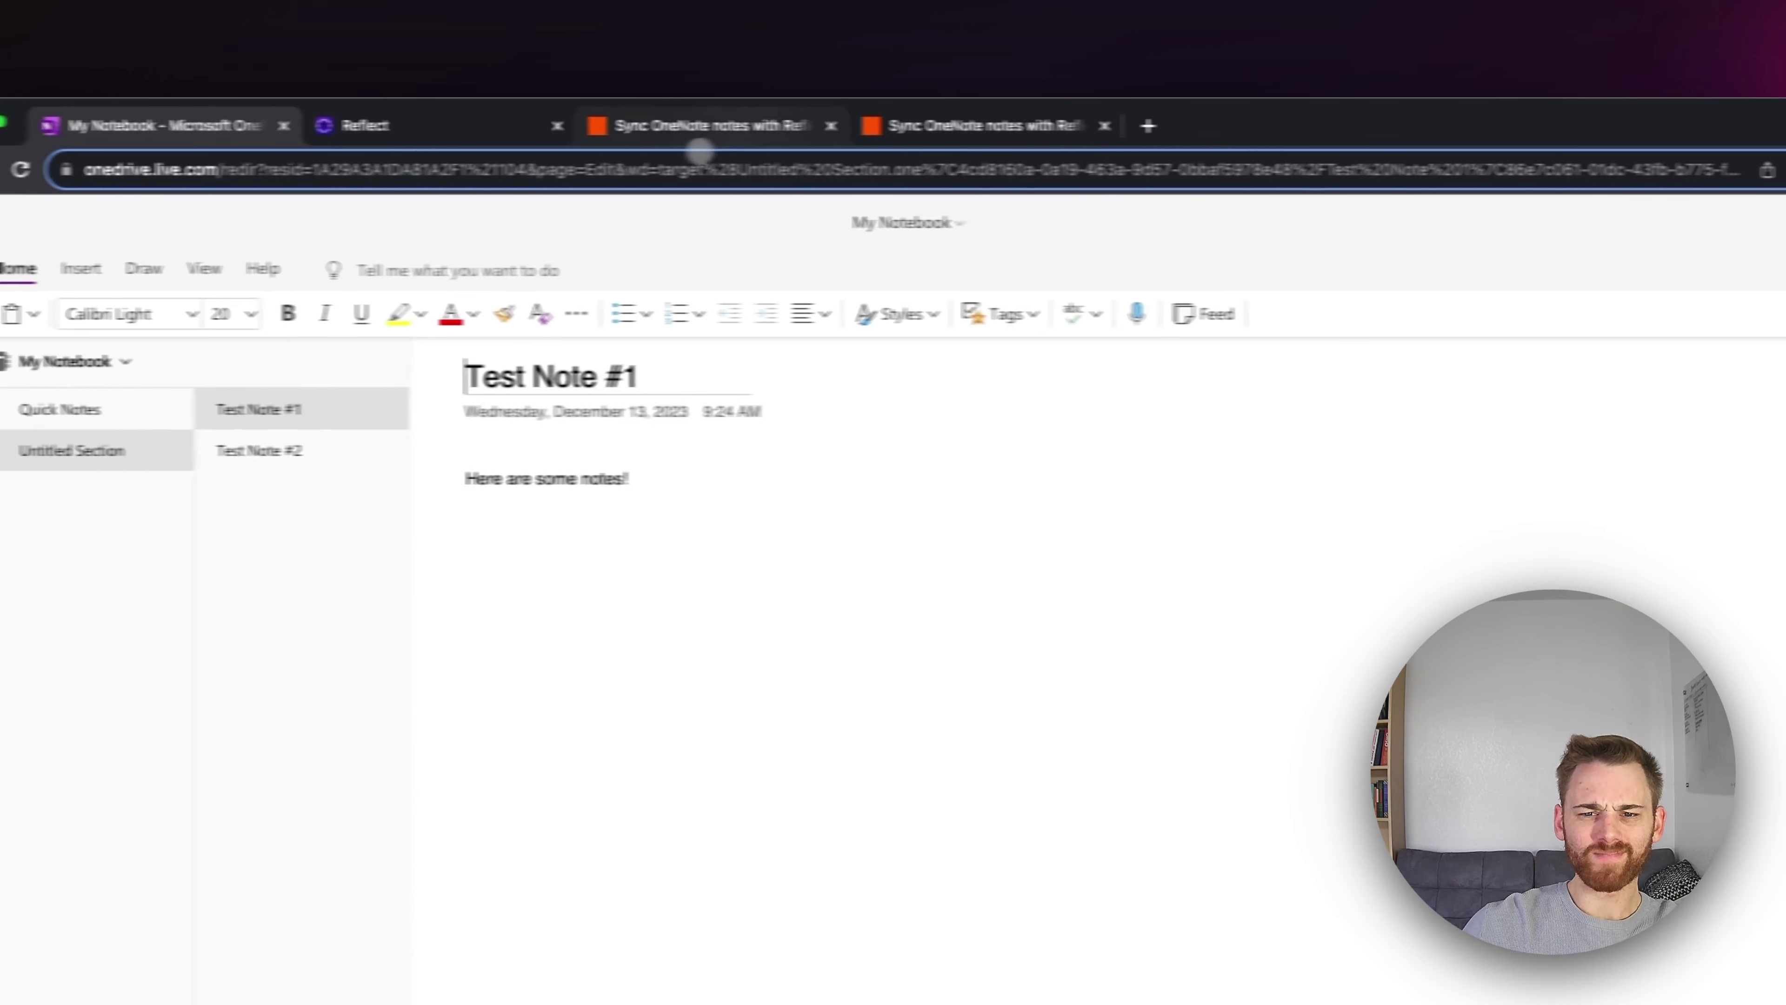
Step: Set the OneNote trigger to watch My Notebook's Untitled Section and run the trigger test
{"action": "left_click", "coordinate": [1116, 125]}
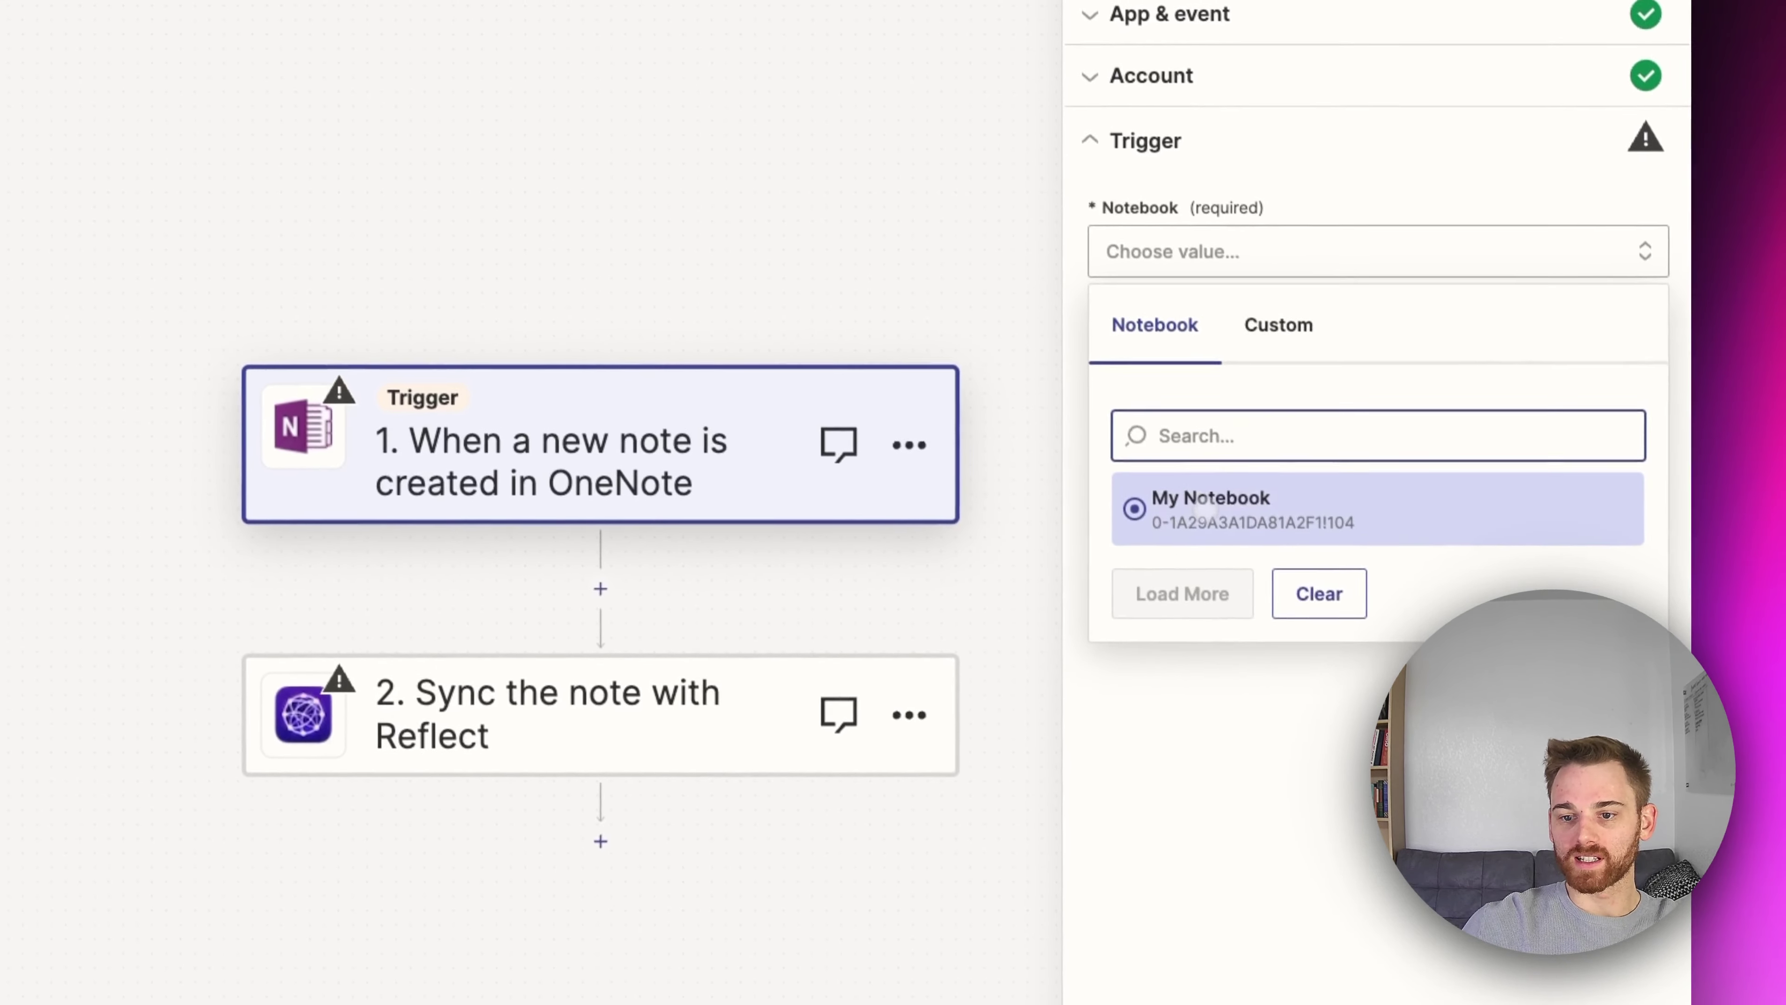
{"action": "left_click", "coordinate": [1610, 866]}
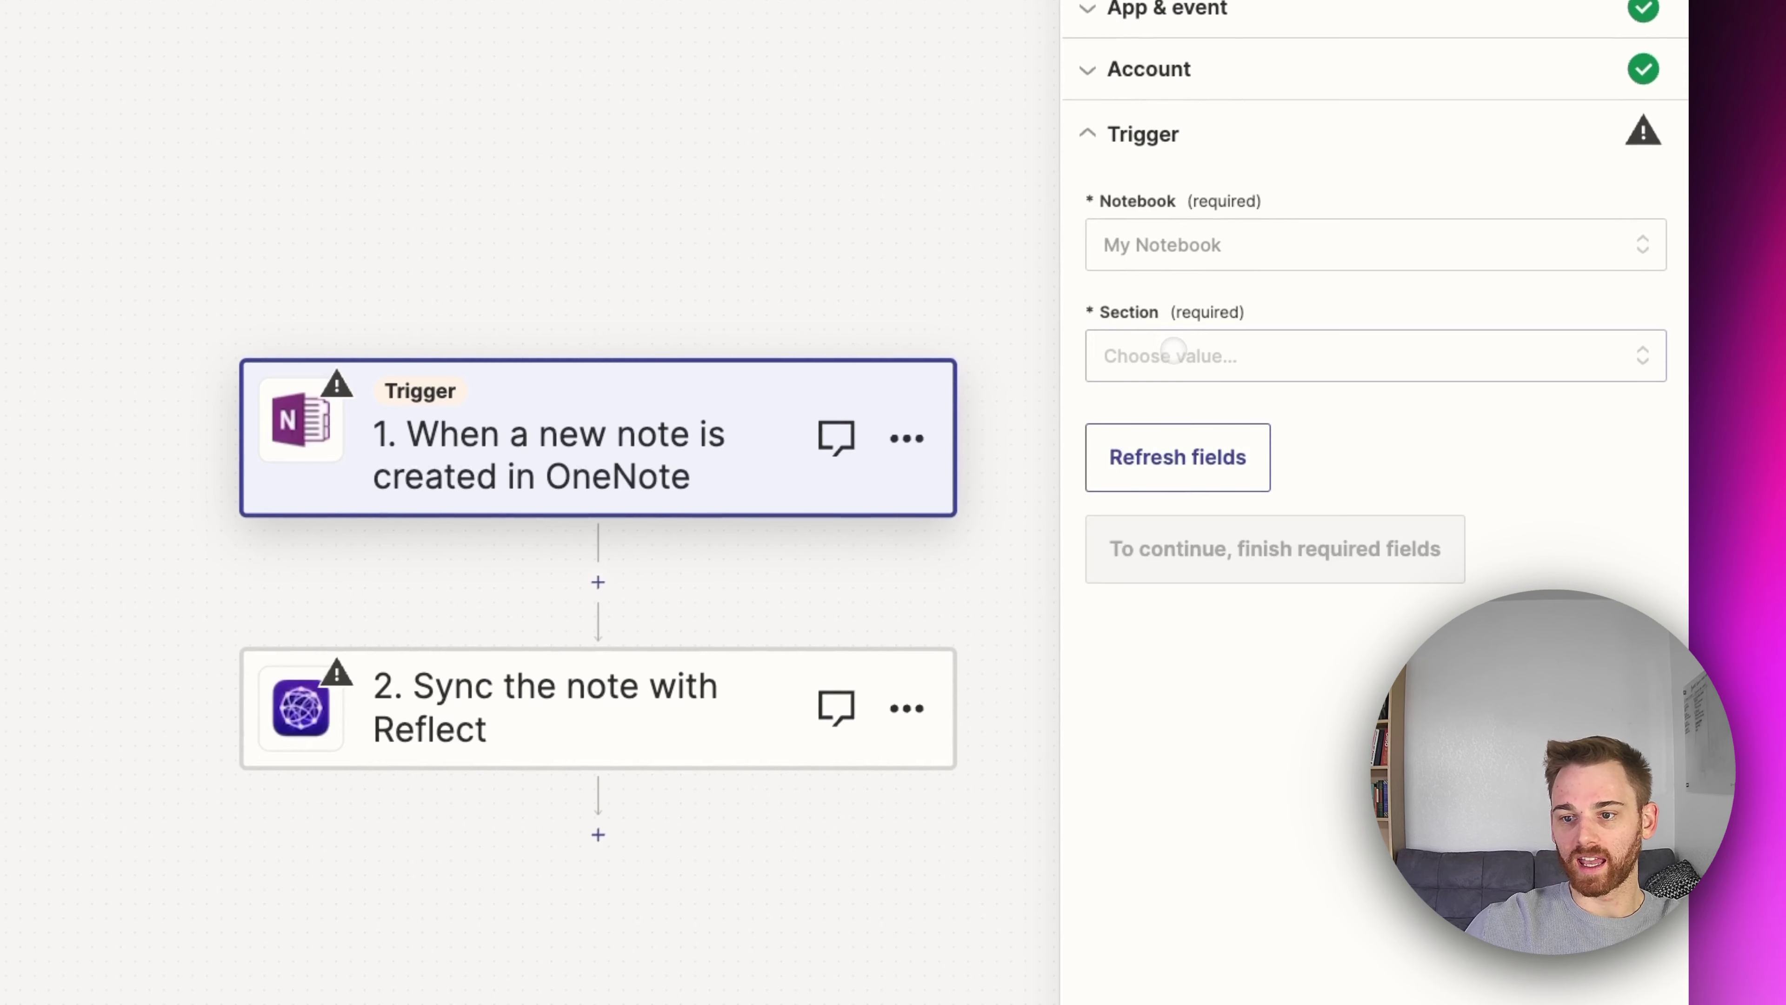
{"action": "left_click", "coordinate": [1173, 357]}
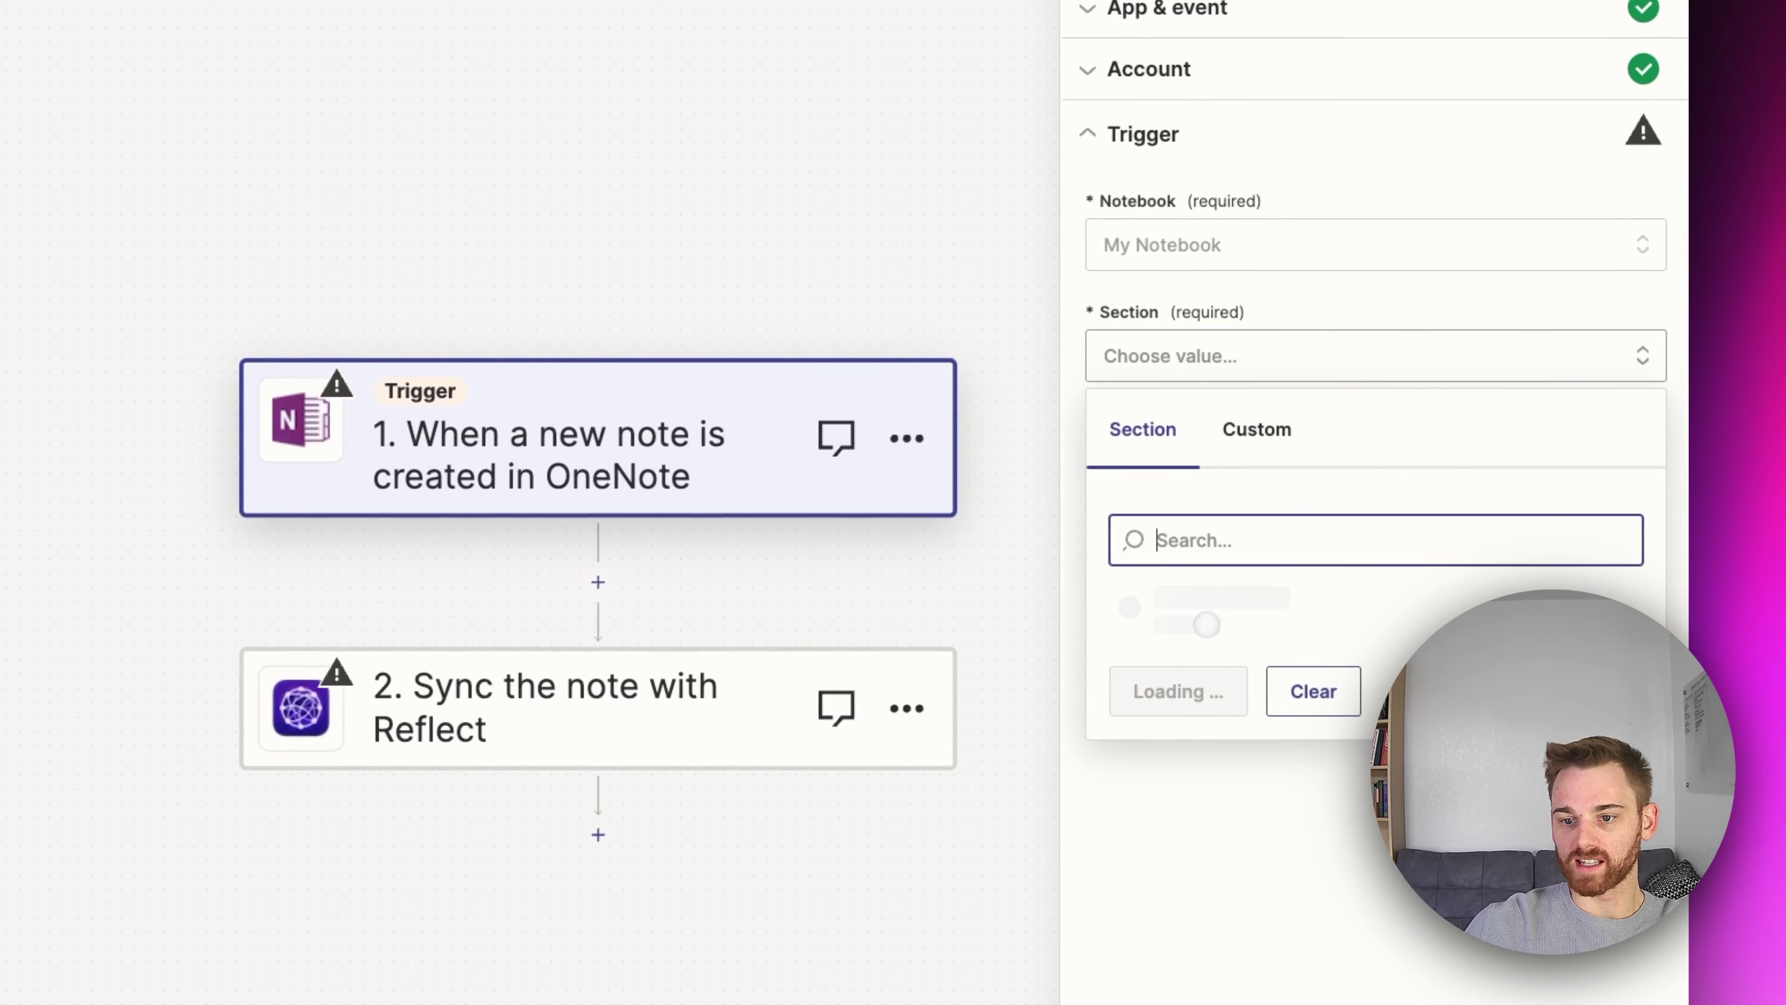
{"action": "left_click", "coordinate": [1321, 679]}
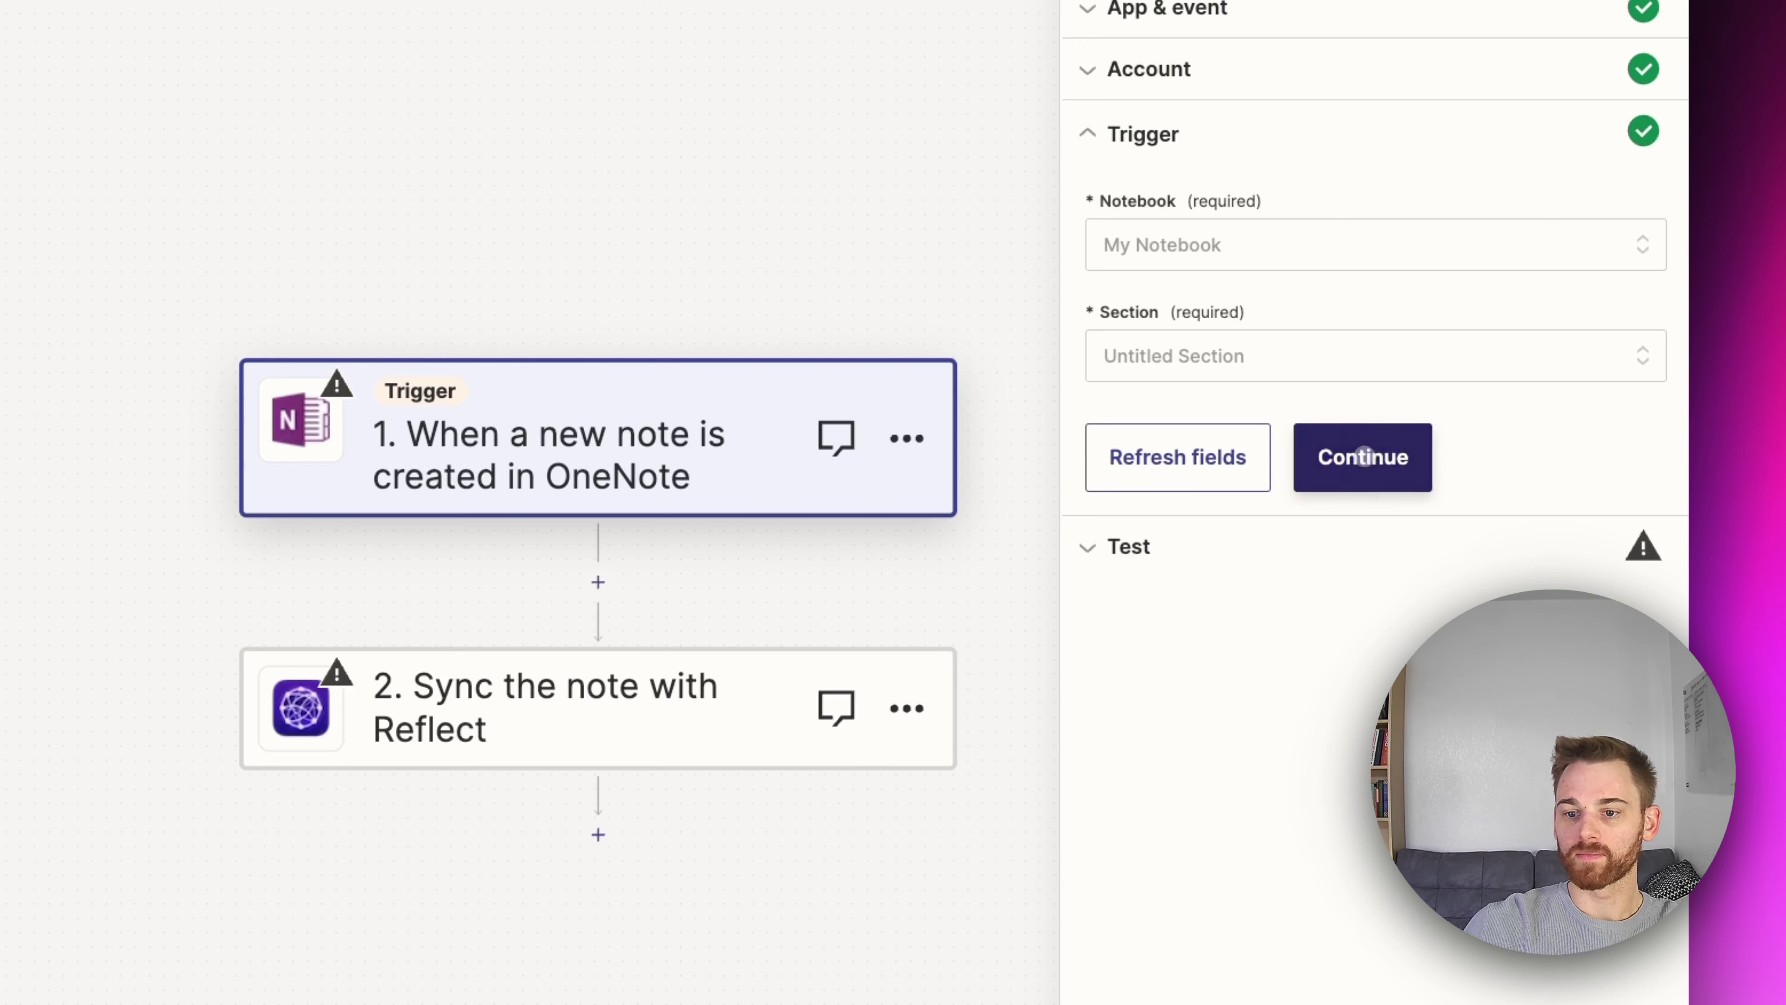
{"action": "left_click", "coordinate": [1366, 456]}
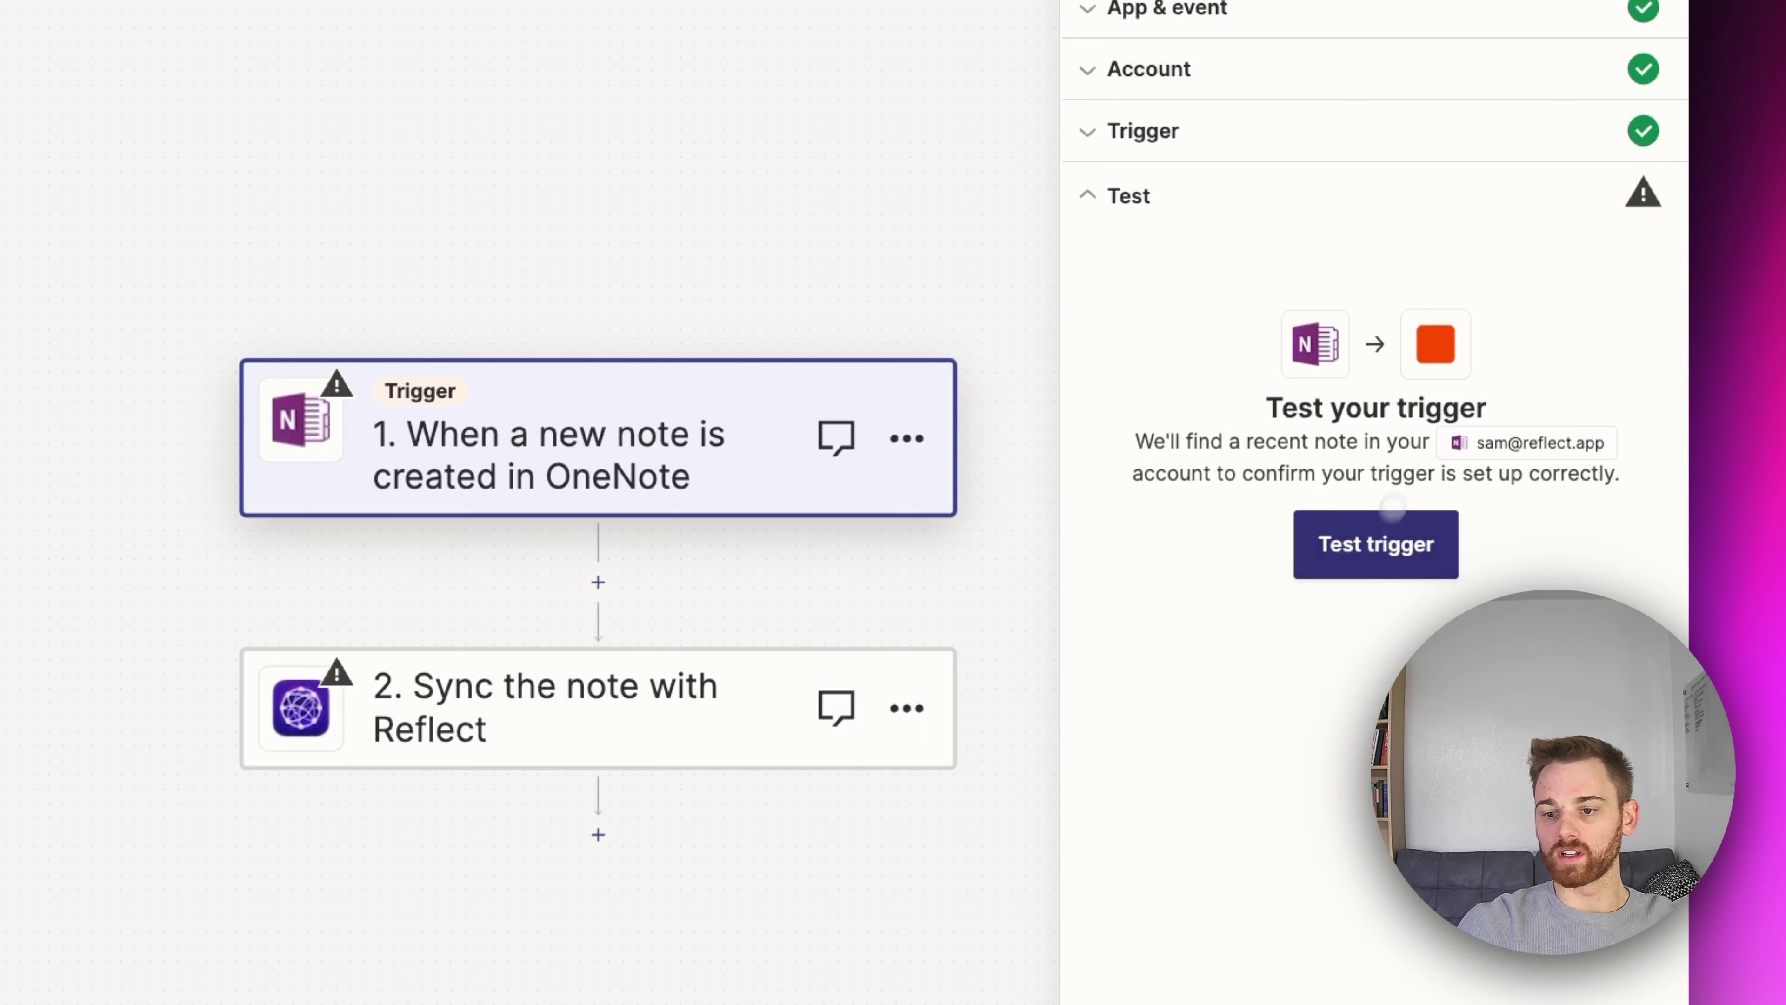
{"action": "left_click", "coordinate": [1367, 558]}
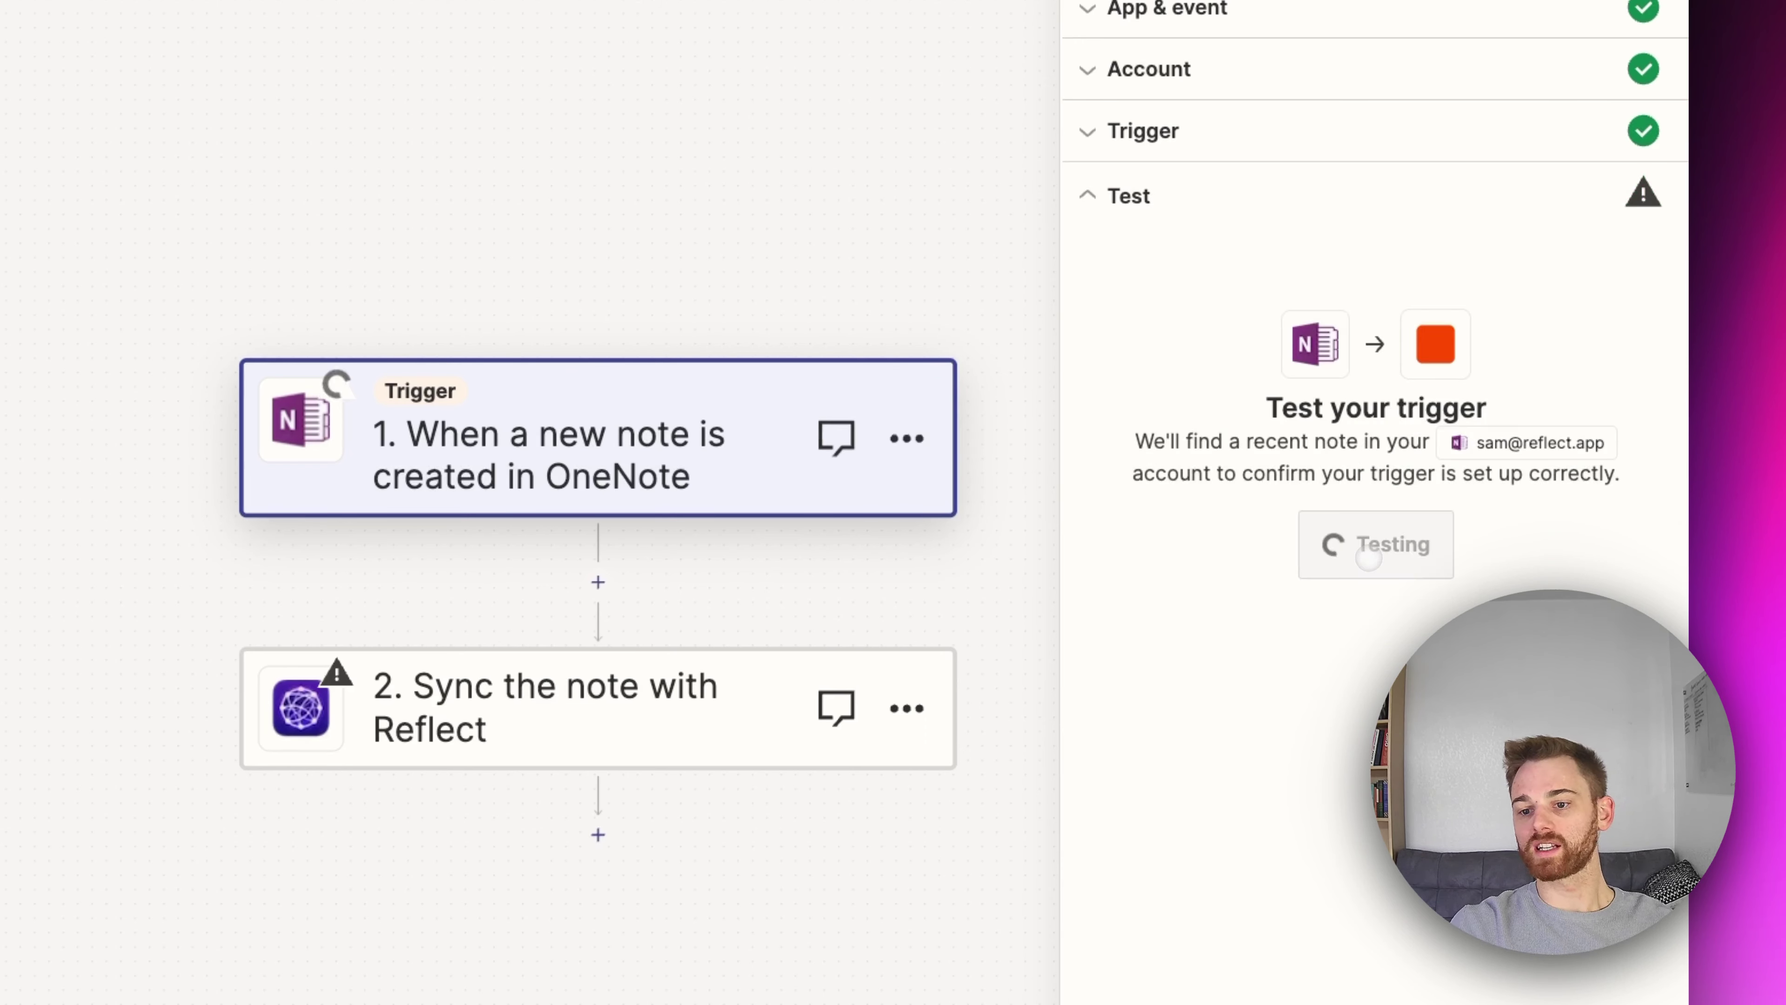
Step: Accept the Note A sample, connect the Reflect #3 account, and focus the Note Subject field
{"action": "left_click", "coordinate": [1329, 899]}
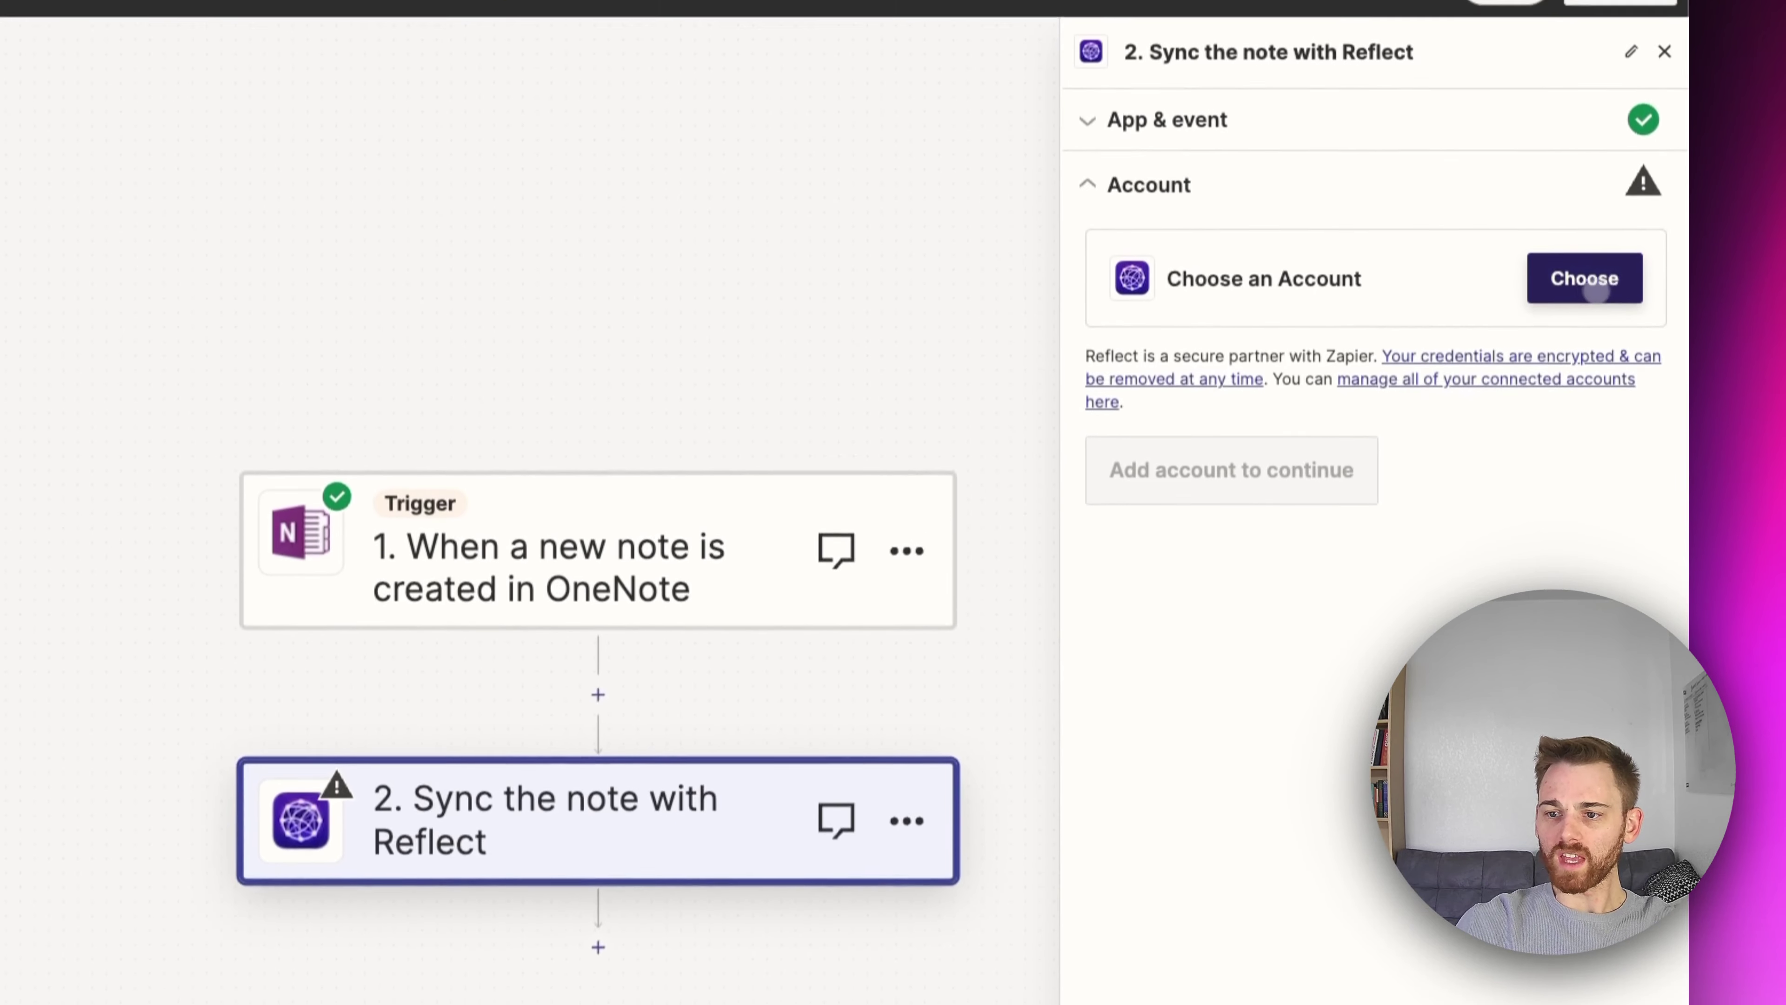
{"action": "left_click", "coordinate": [1613, 307]}
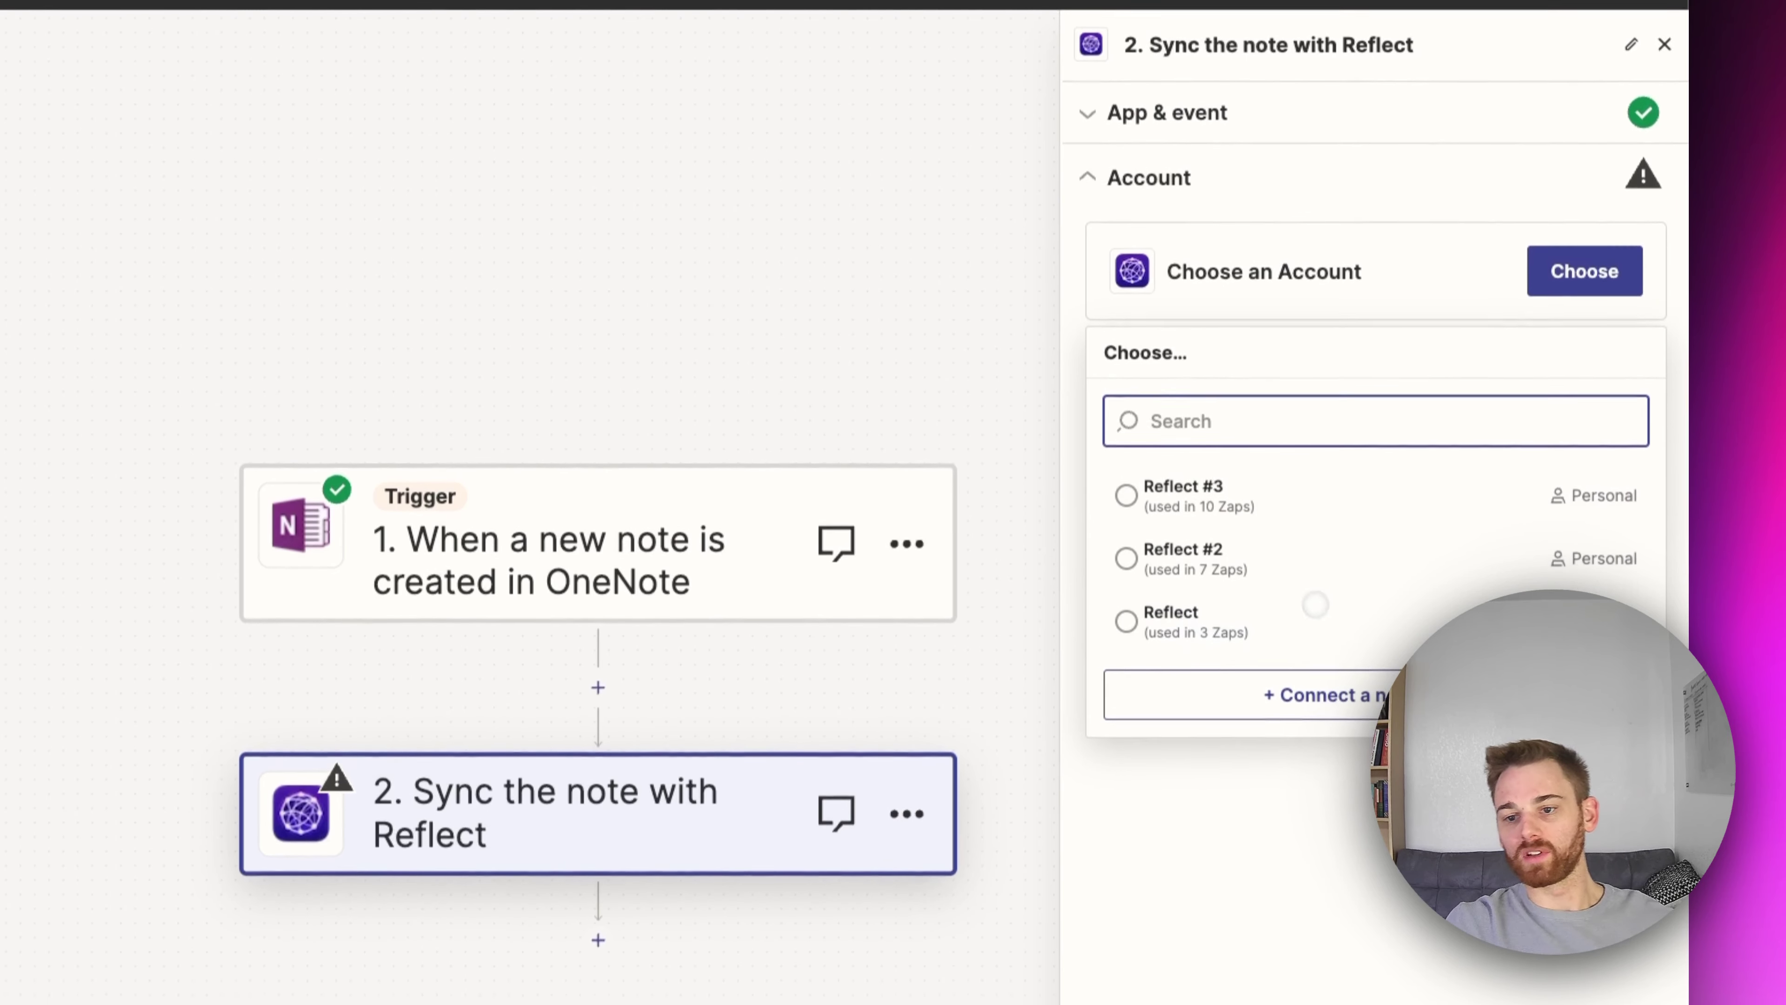
{"action": "left_click", "coordinate": [1286, 475]}
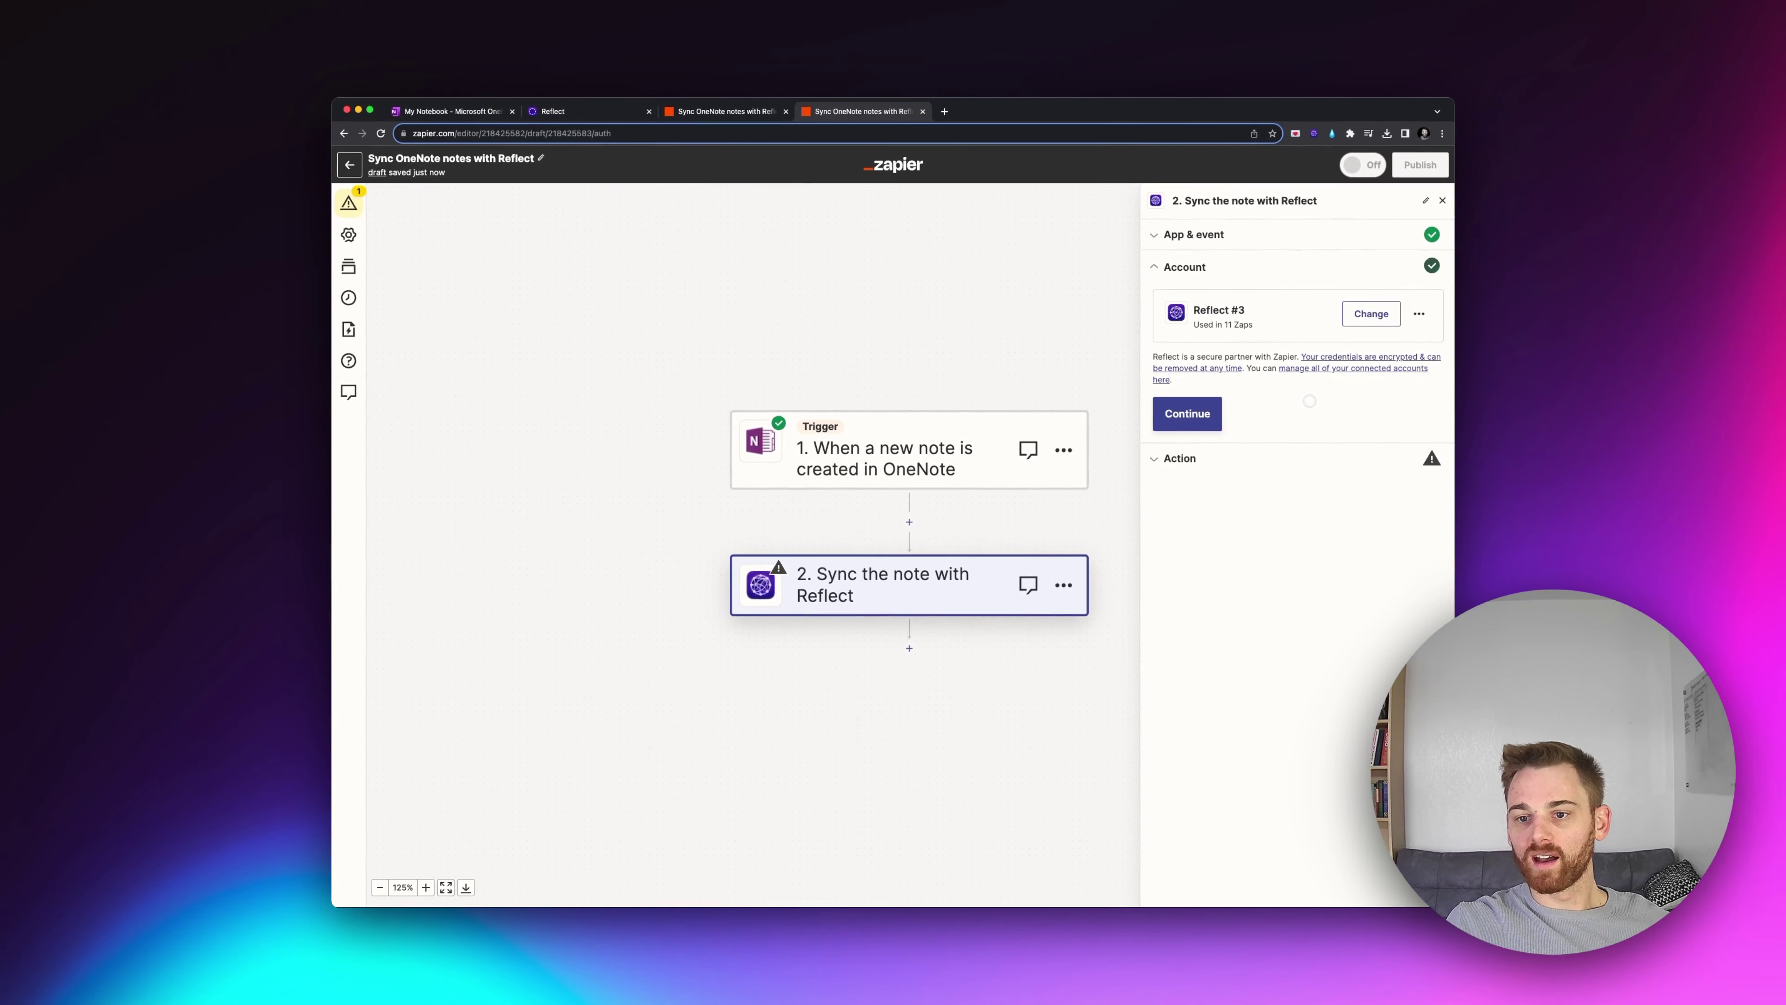
{"action": "left_click", "coordinate": [1221, 424]}
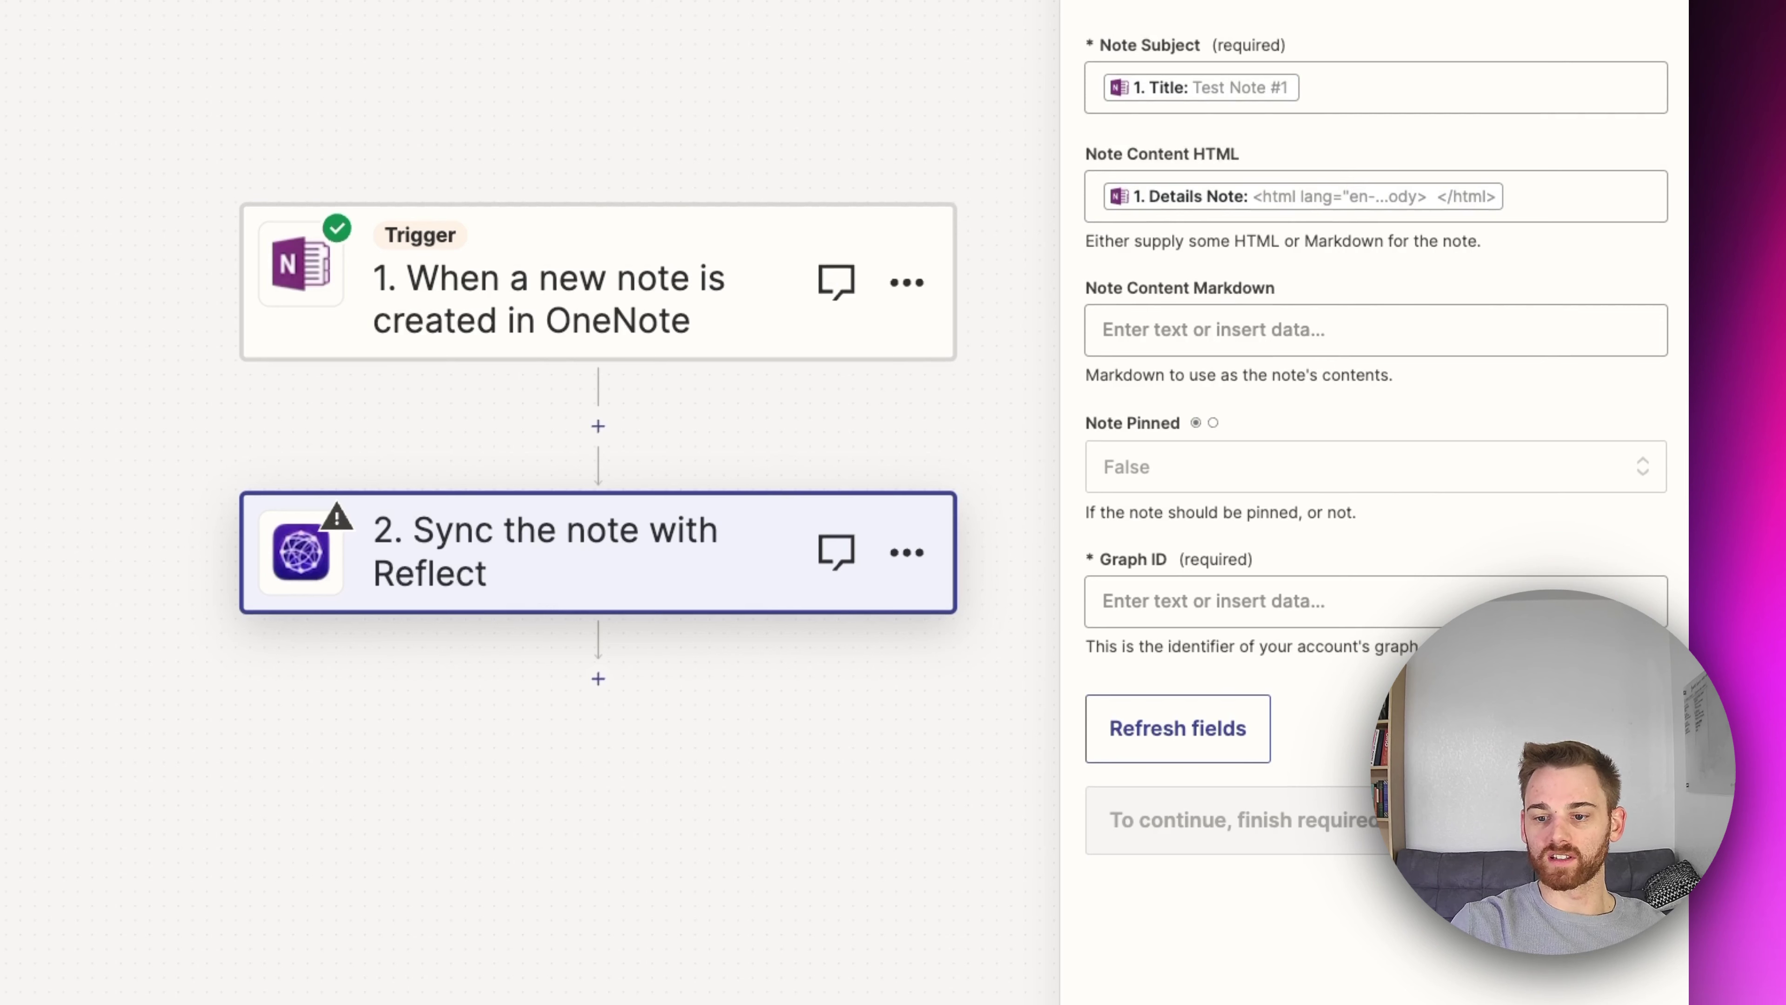
{"action": "left_click", "coordinate": [1355, 91]}
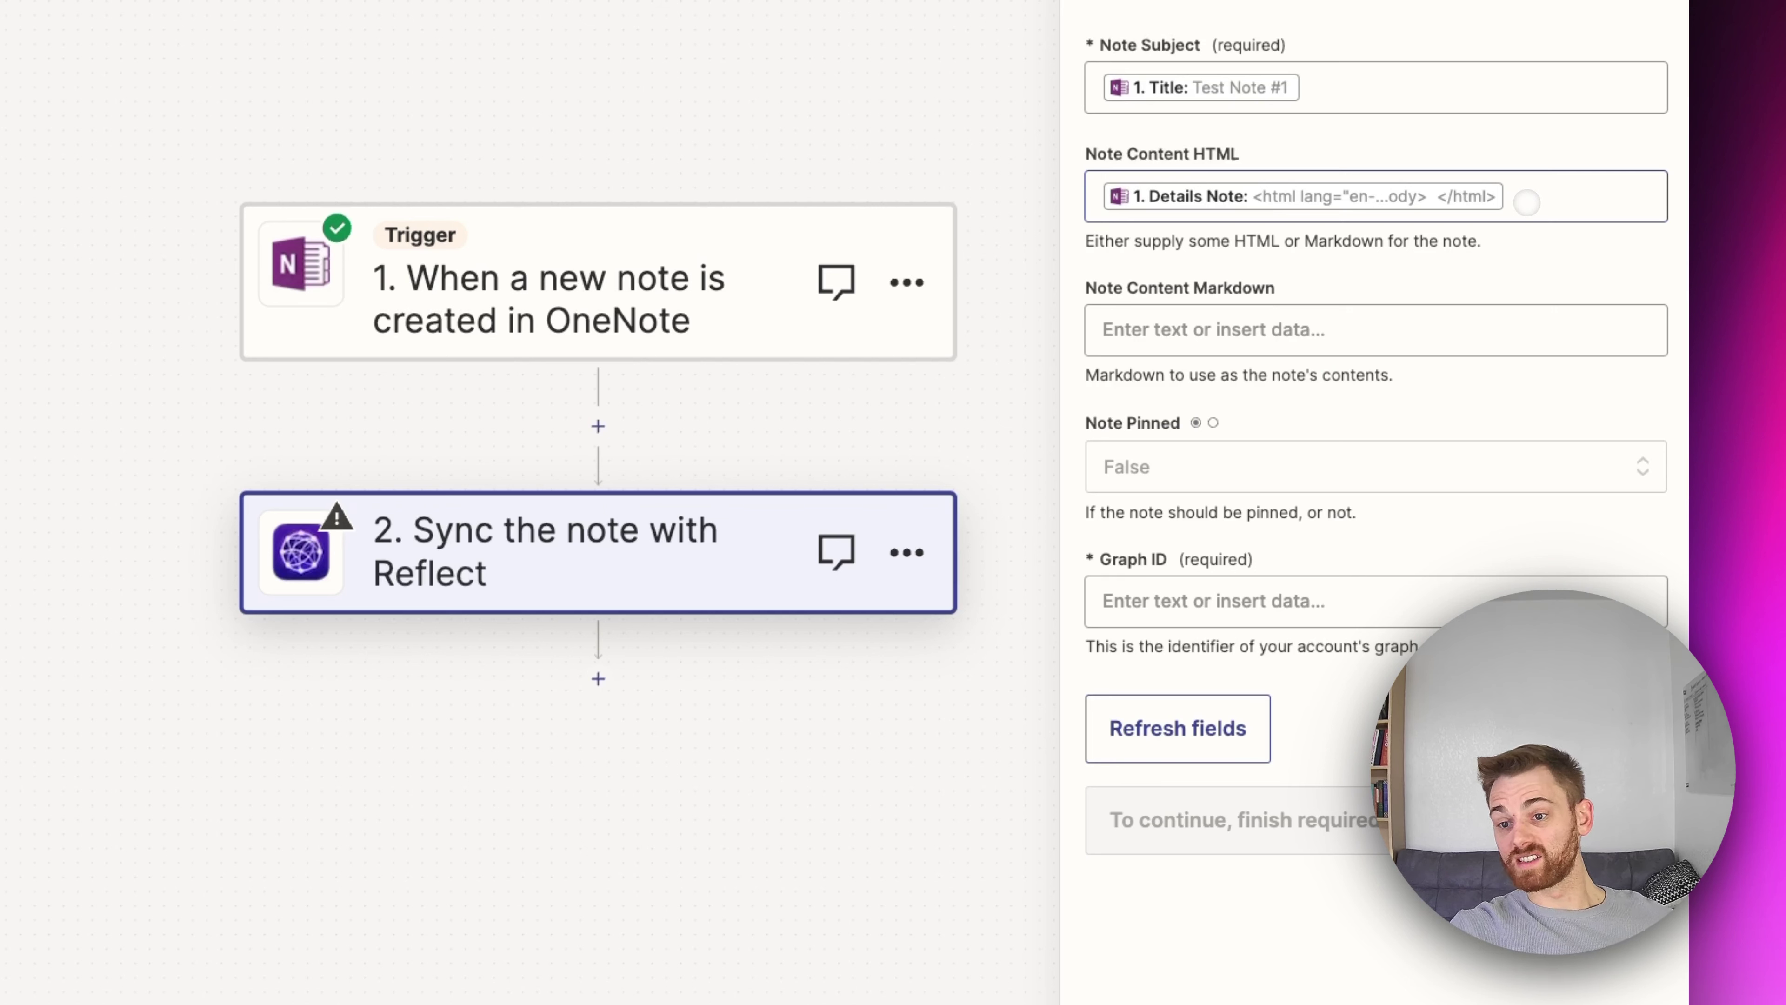
Step: Try a #OneNote hashtag in Note Content HTML, remove it, and leave Markdown empty
{"action": "left_click", "coordinate": [1532, 198]}
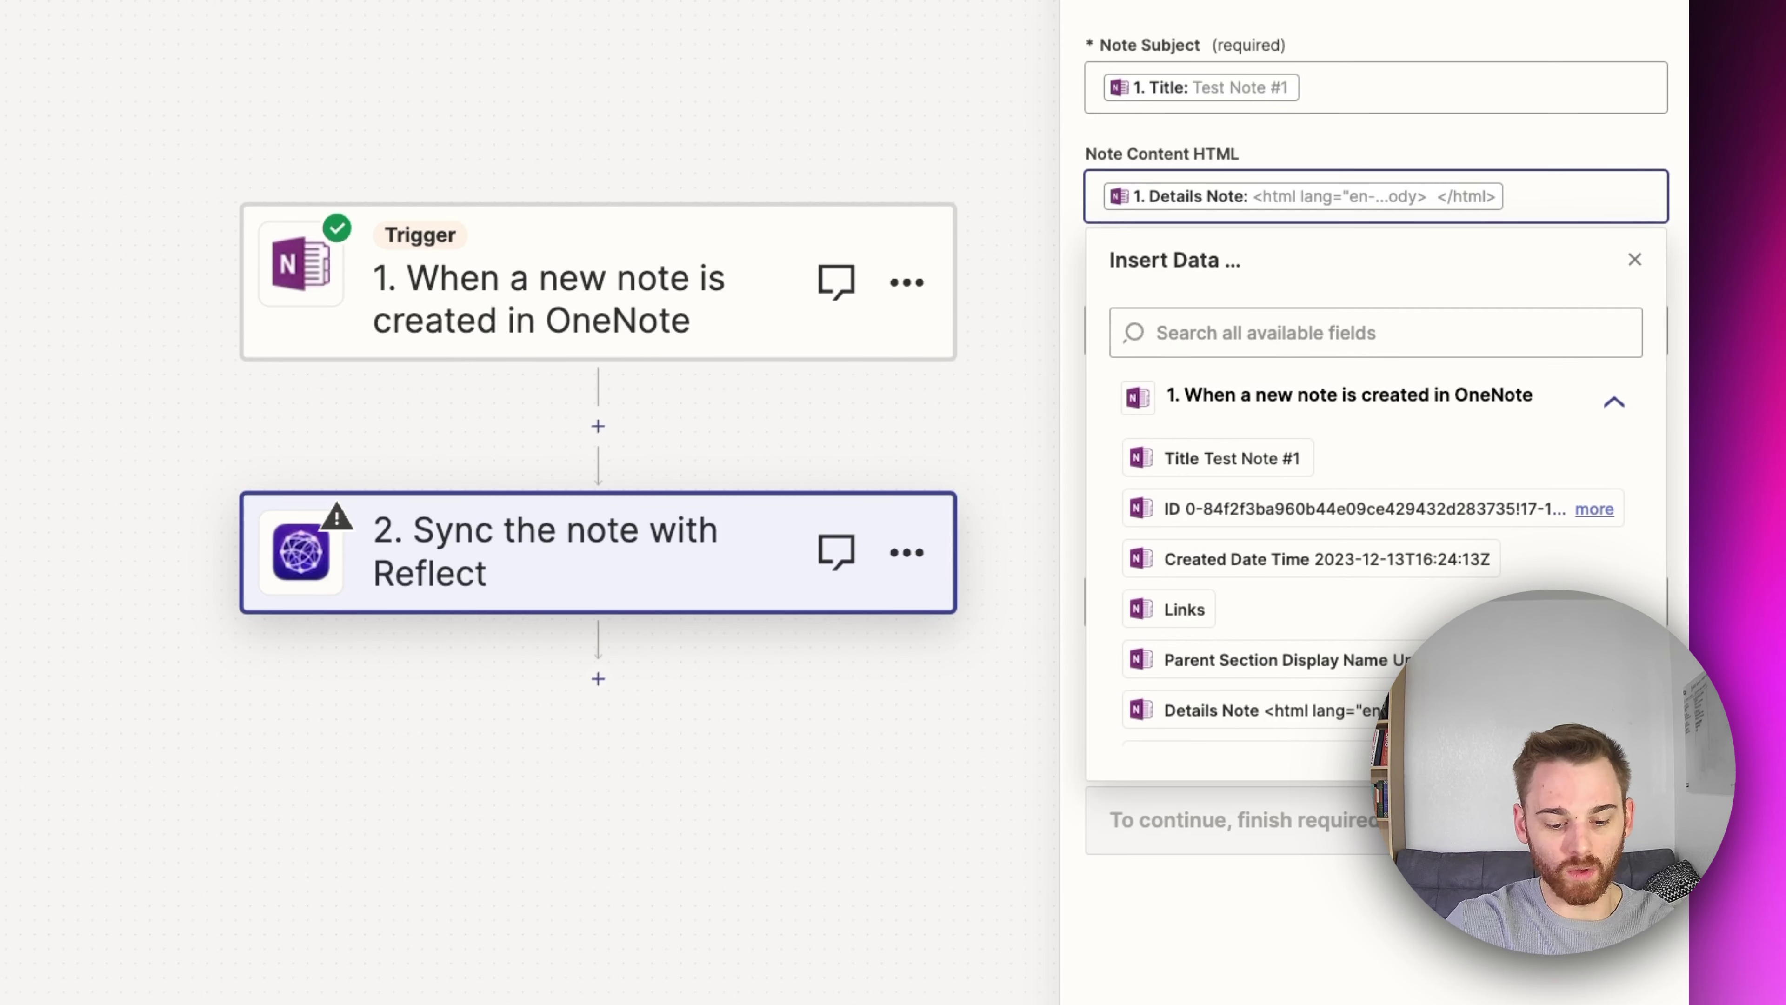
{"action": "type", "text": "#OneNote"}
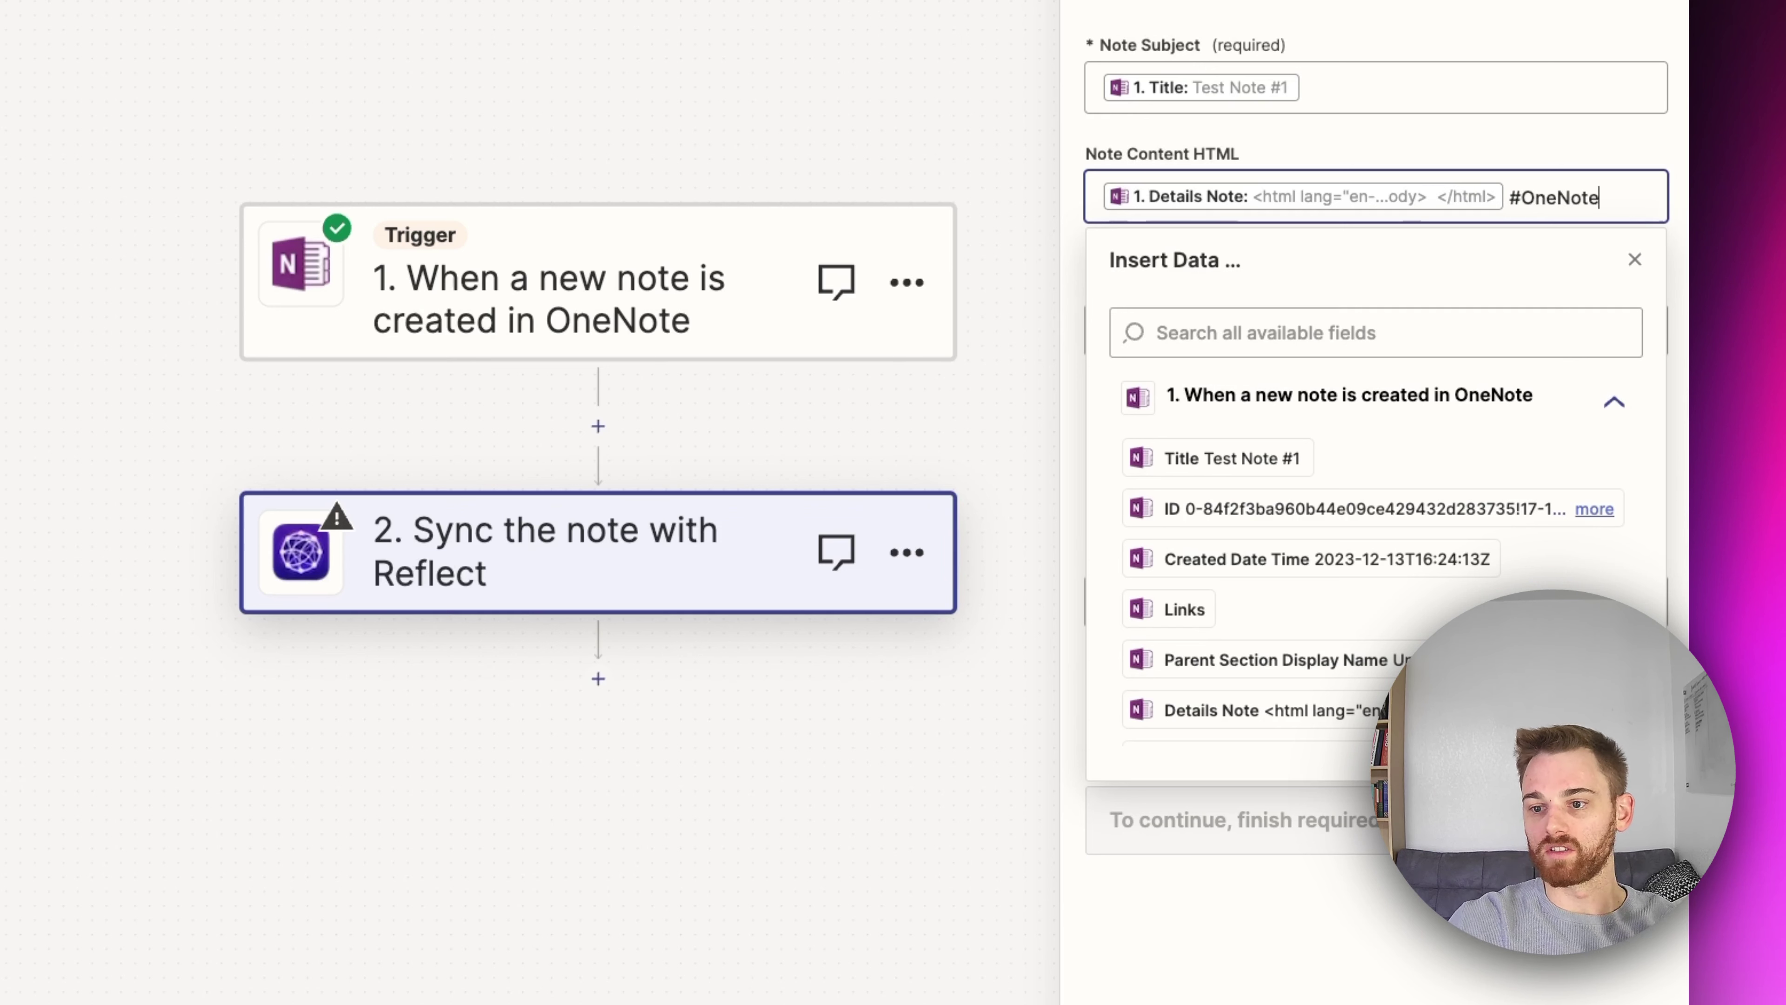
{"action": "key", "text": "BackSpace"}
{"action": "key", "text": "BackSpace"}
{"action": "key", "text": "BackSpace"}
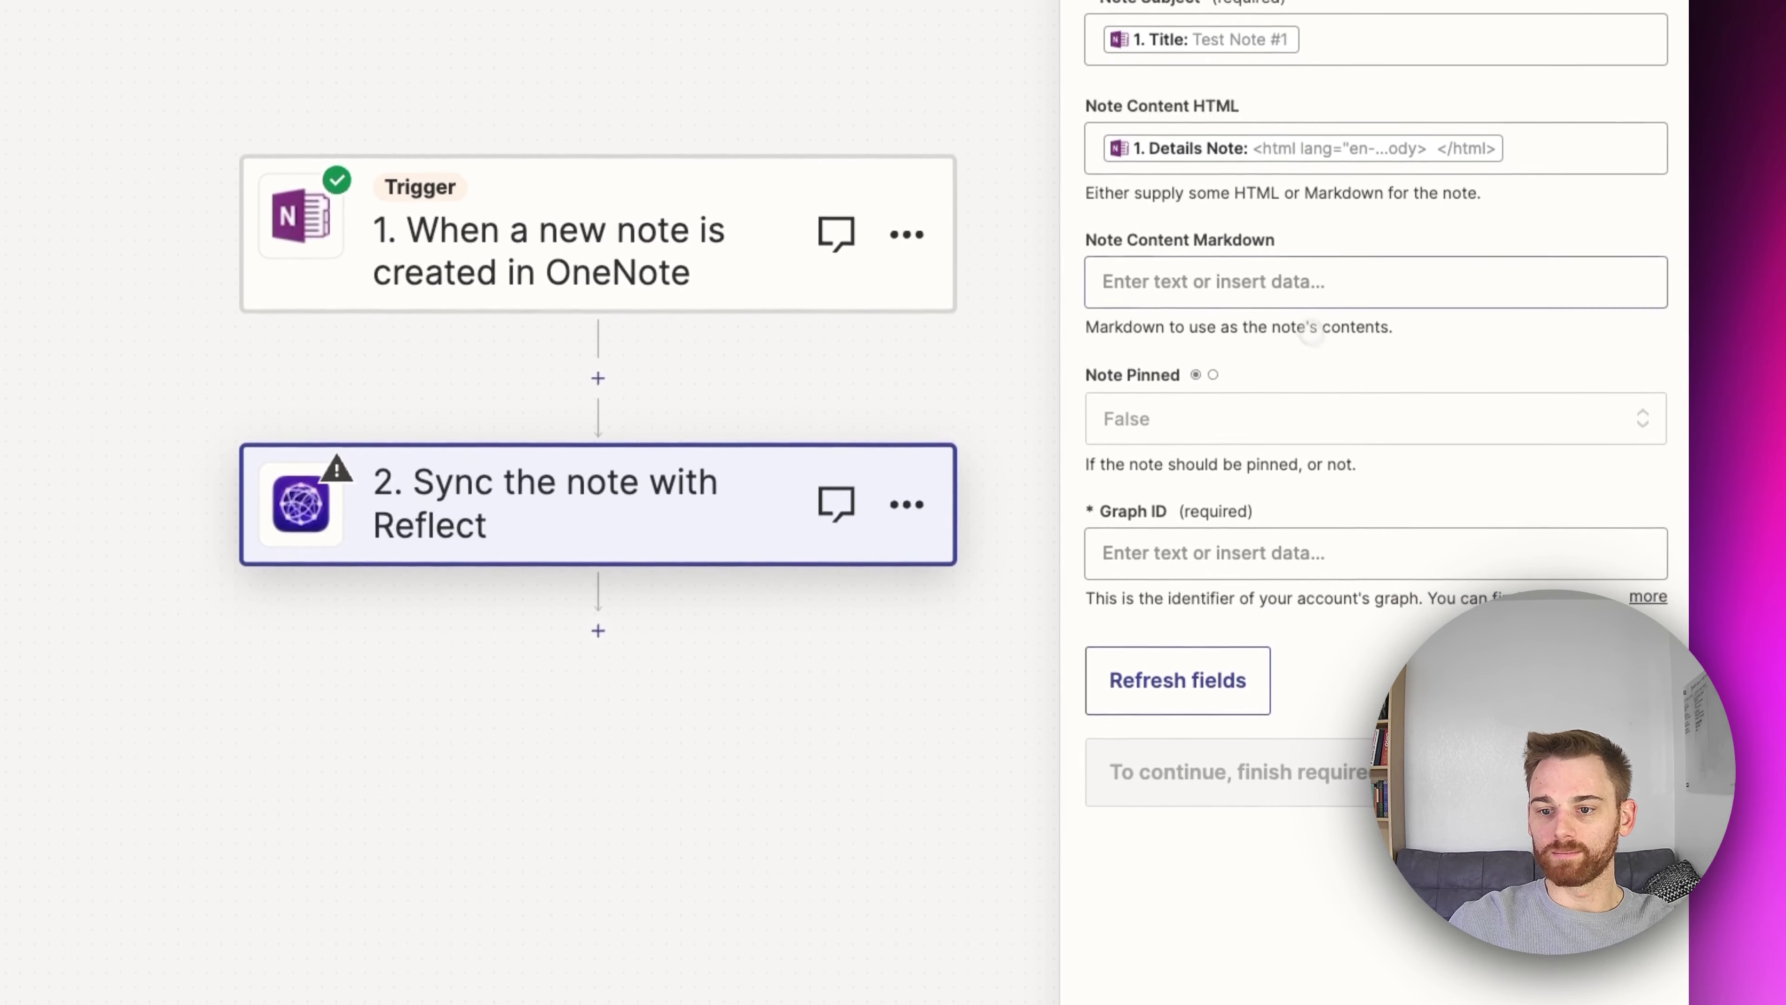
{"action": "left_click", "coordinate": [1296, 303]}
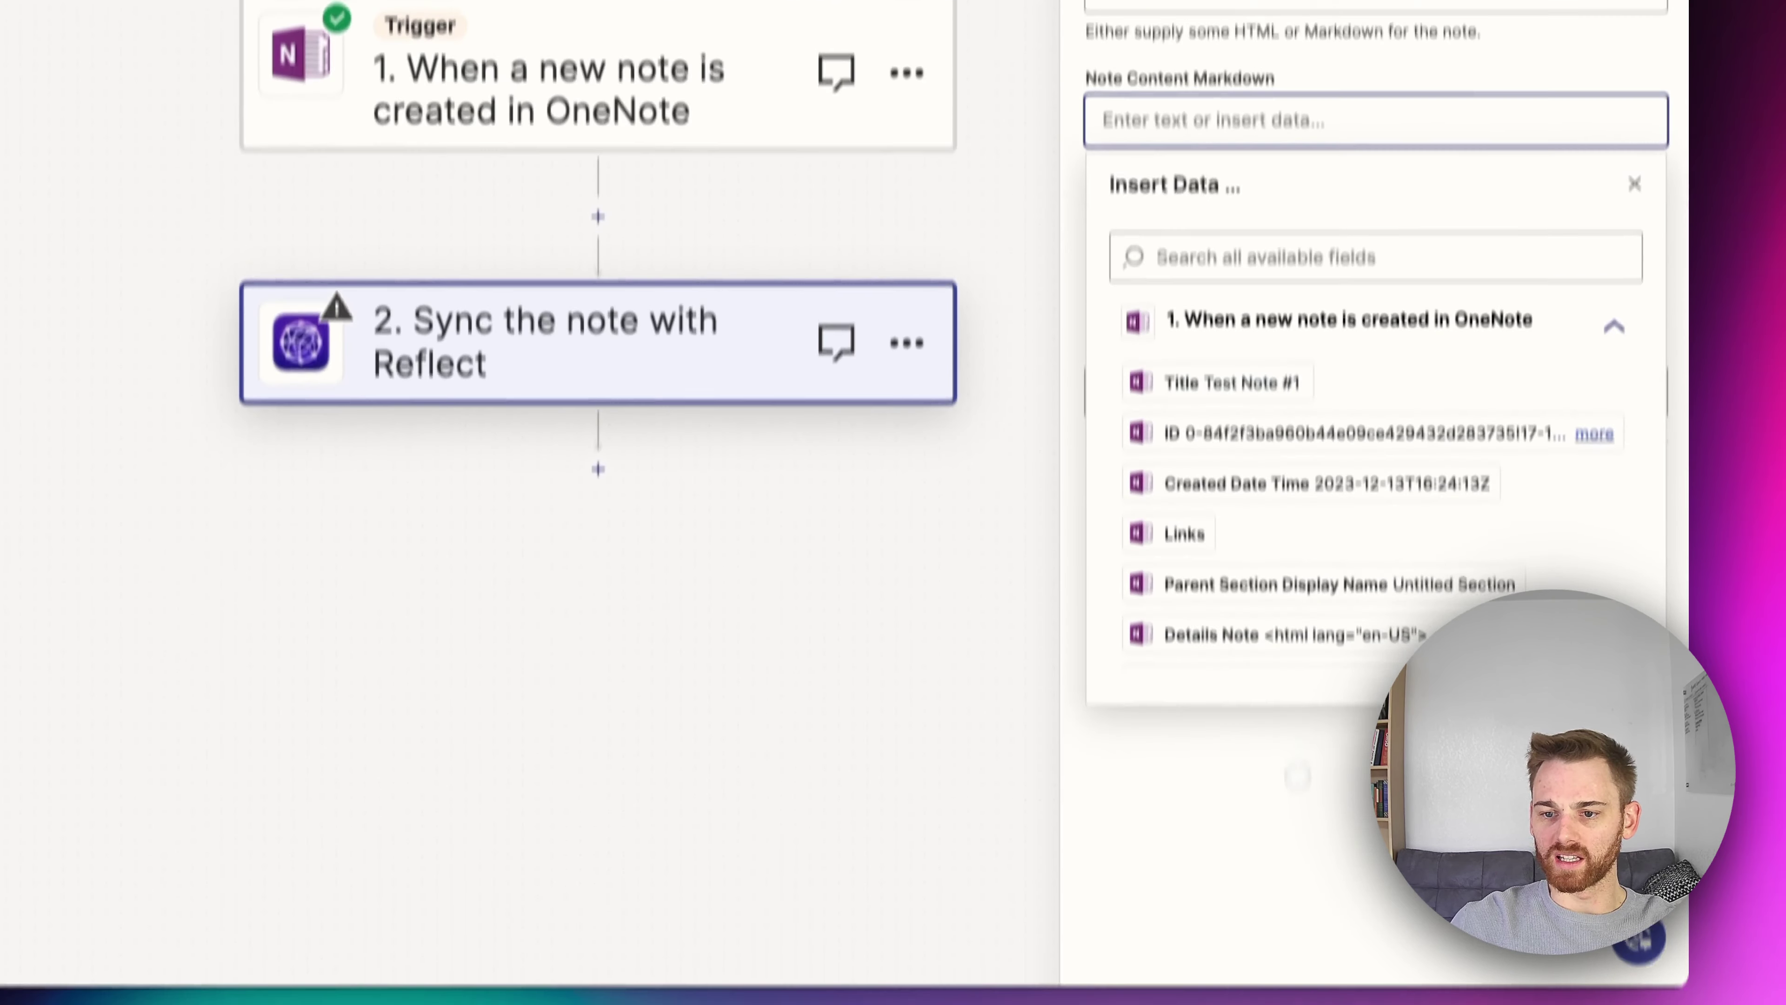
{"action": "left_click", "coordinate": [1316, 880]}
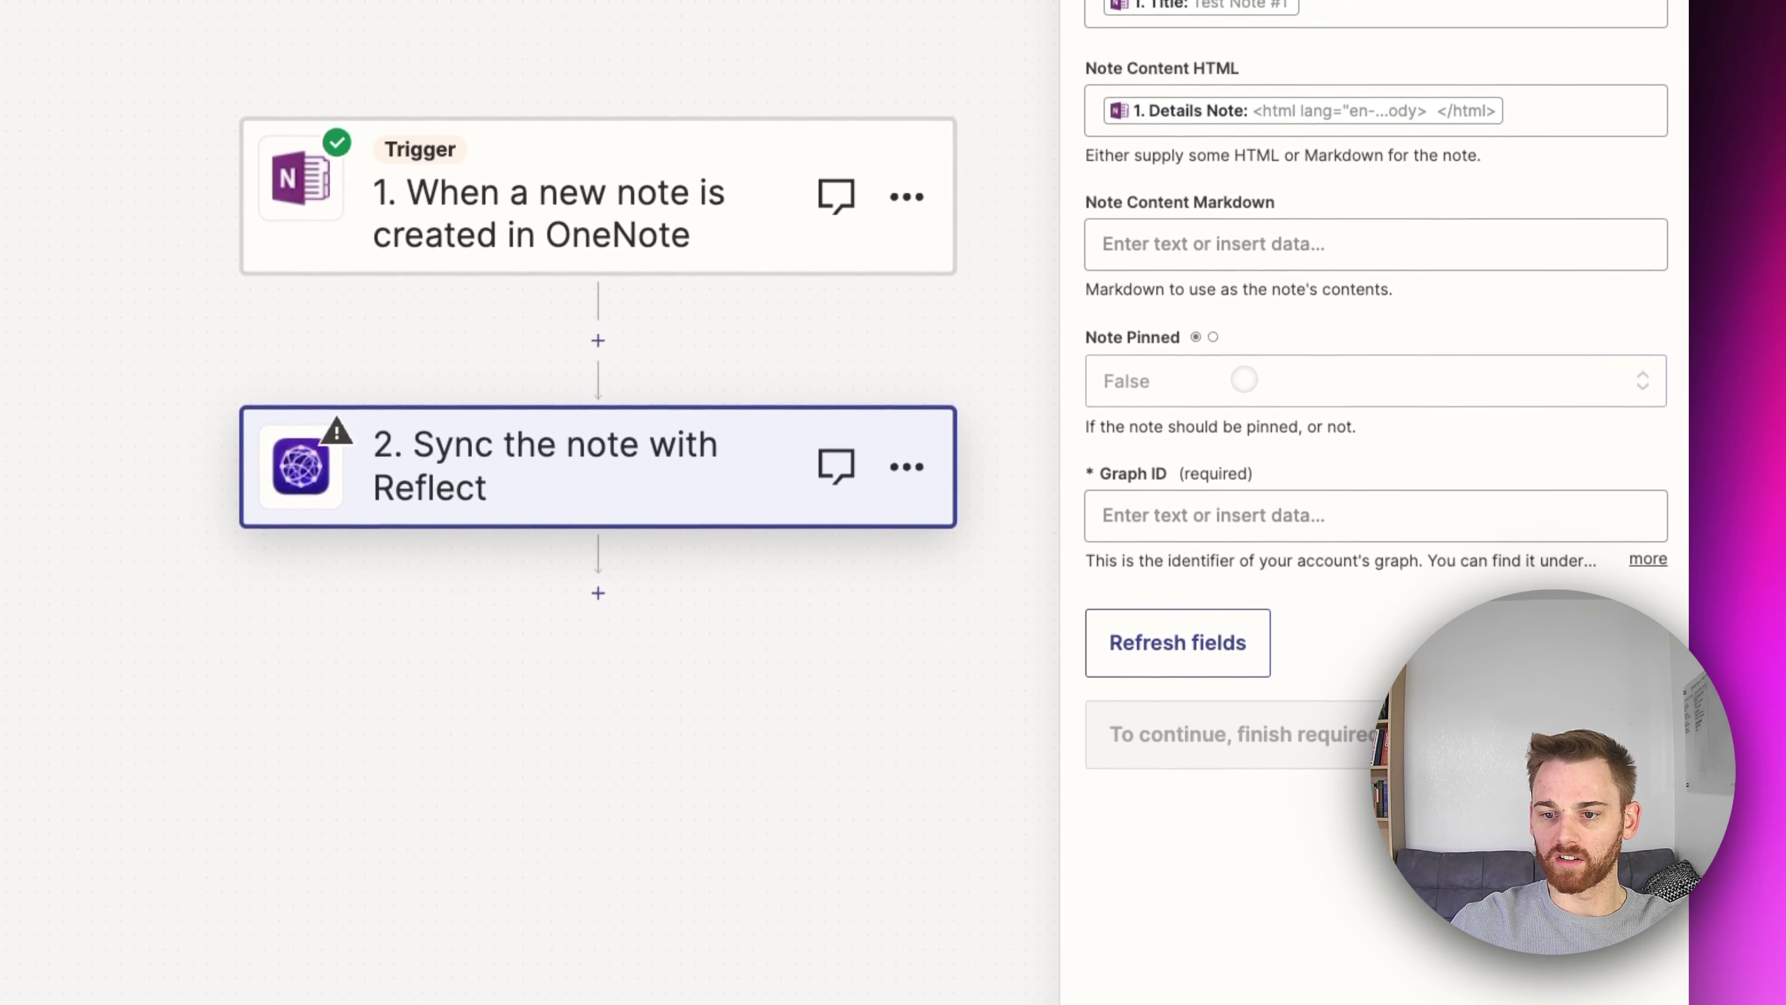
Step: Enter the Reflect account's graph identifier in the required Graph ID field
{"action": "left_click", "coordinate": [1285, 516]}
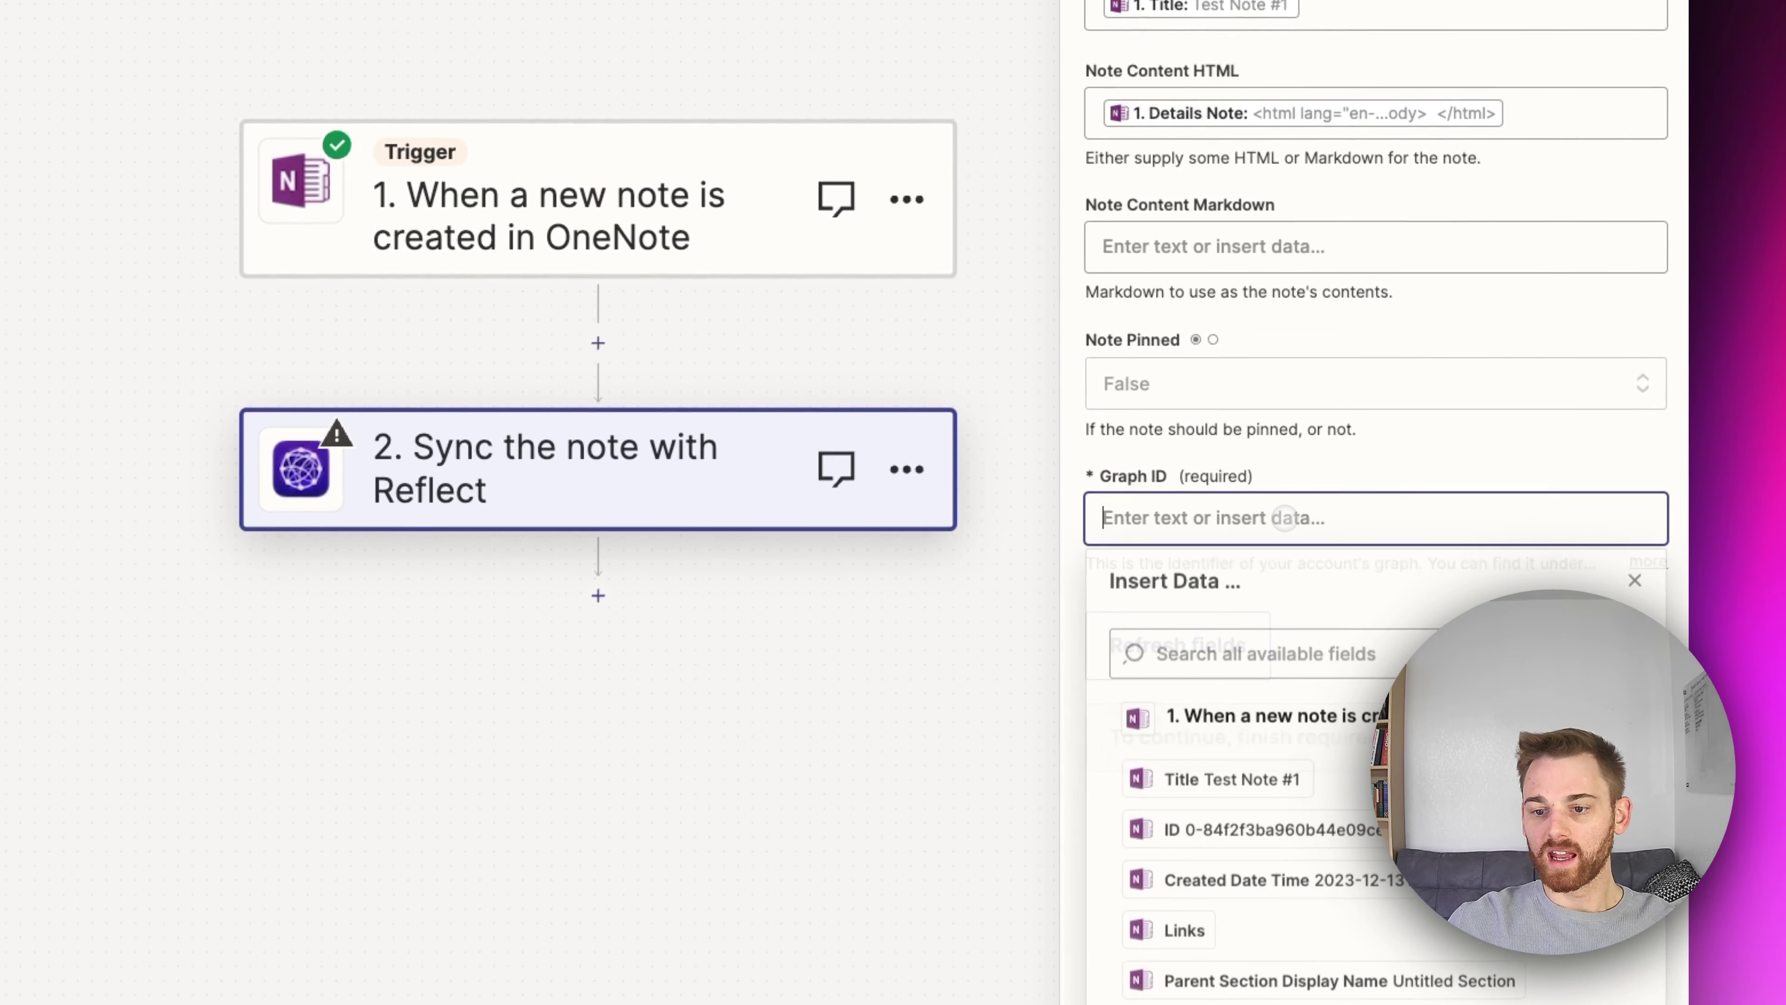
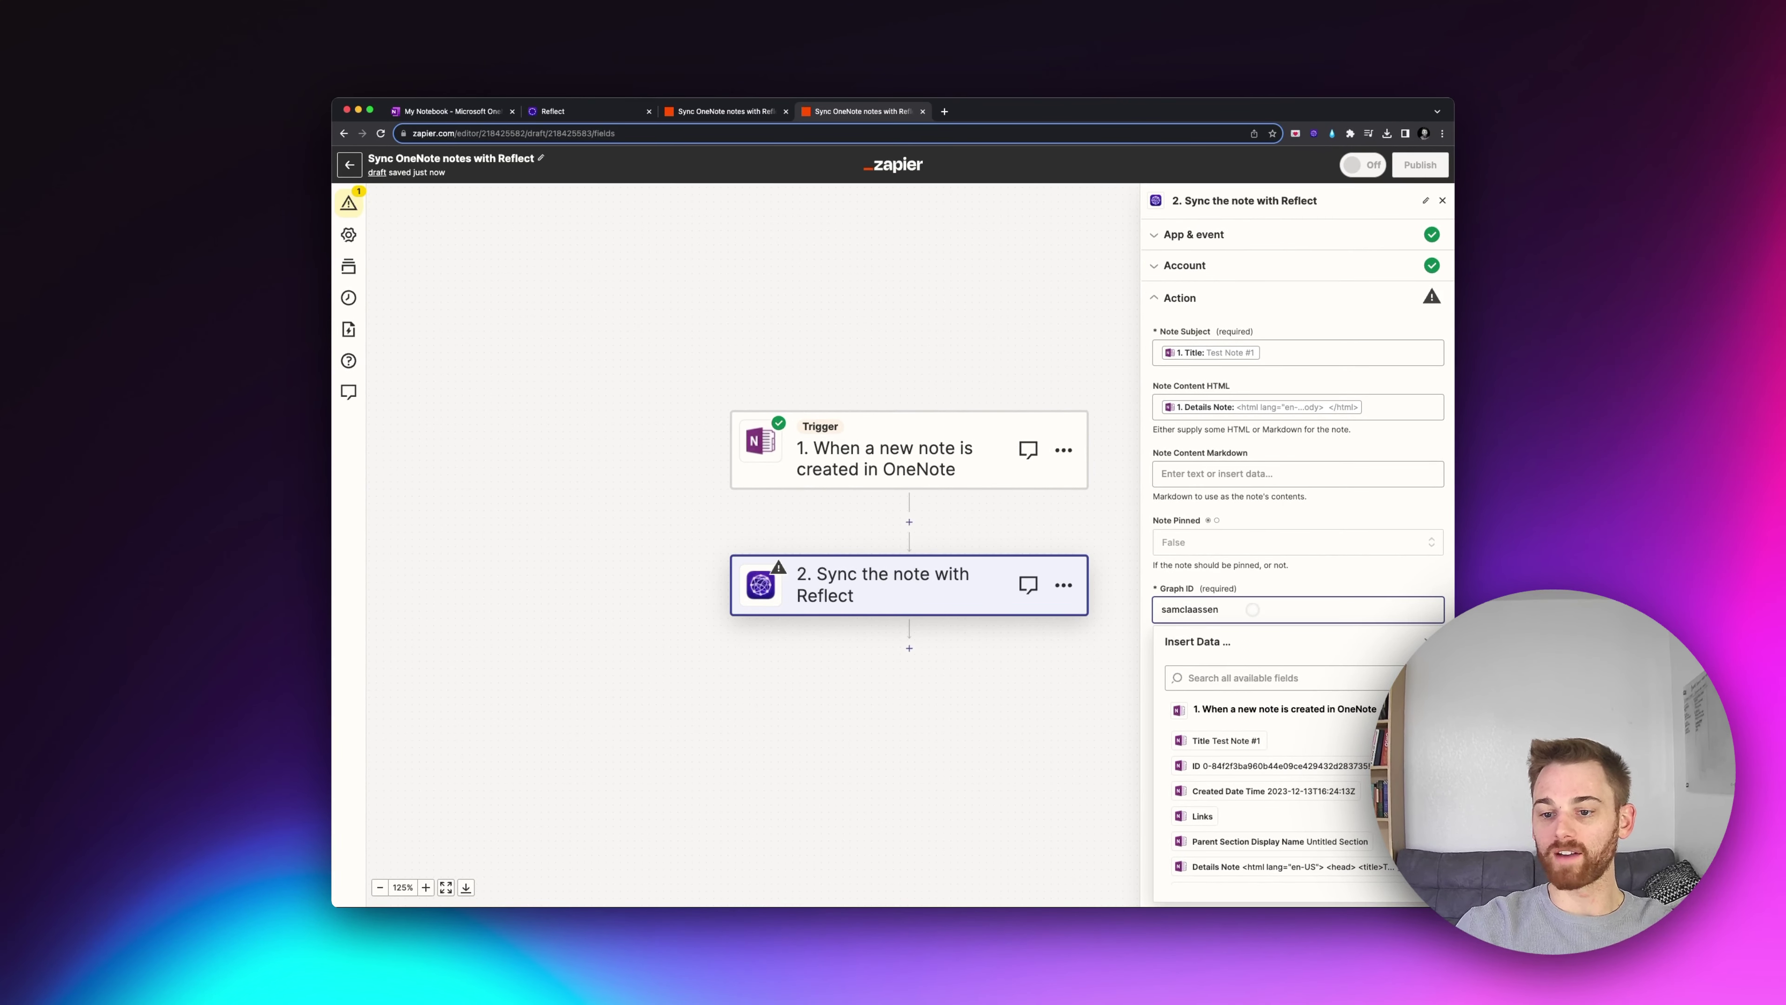
{"action": "key", "text": "Escape"}
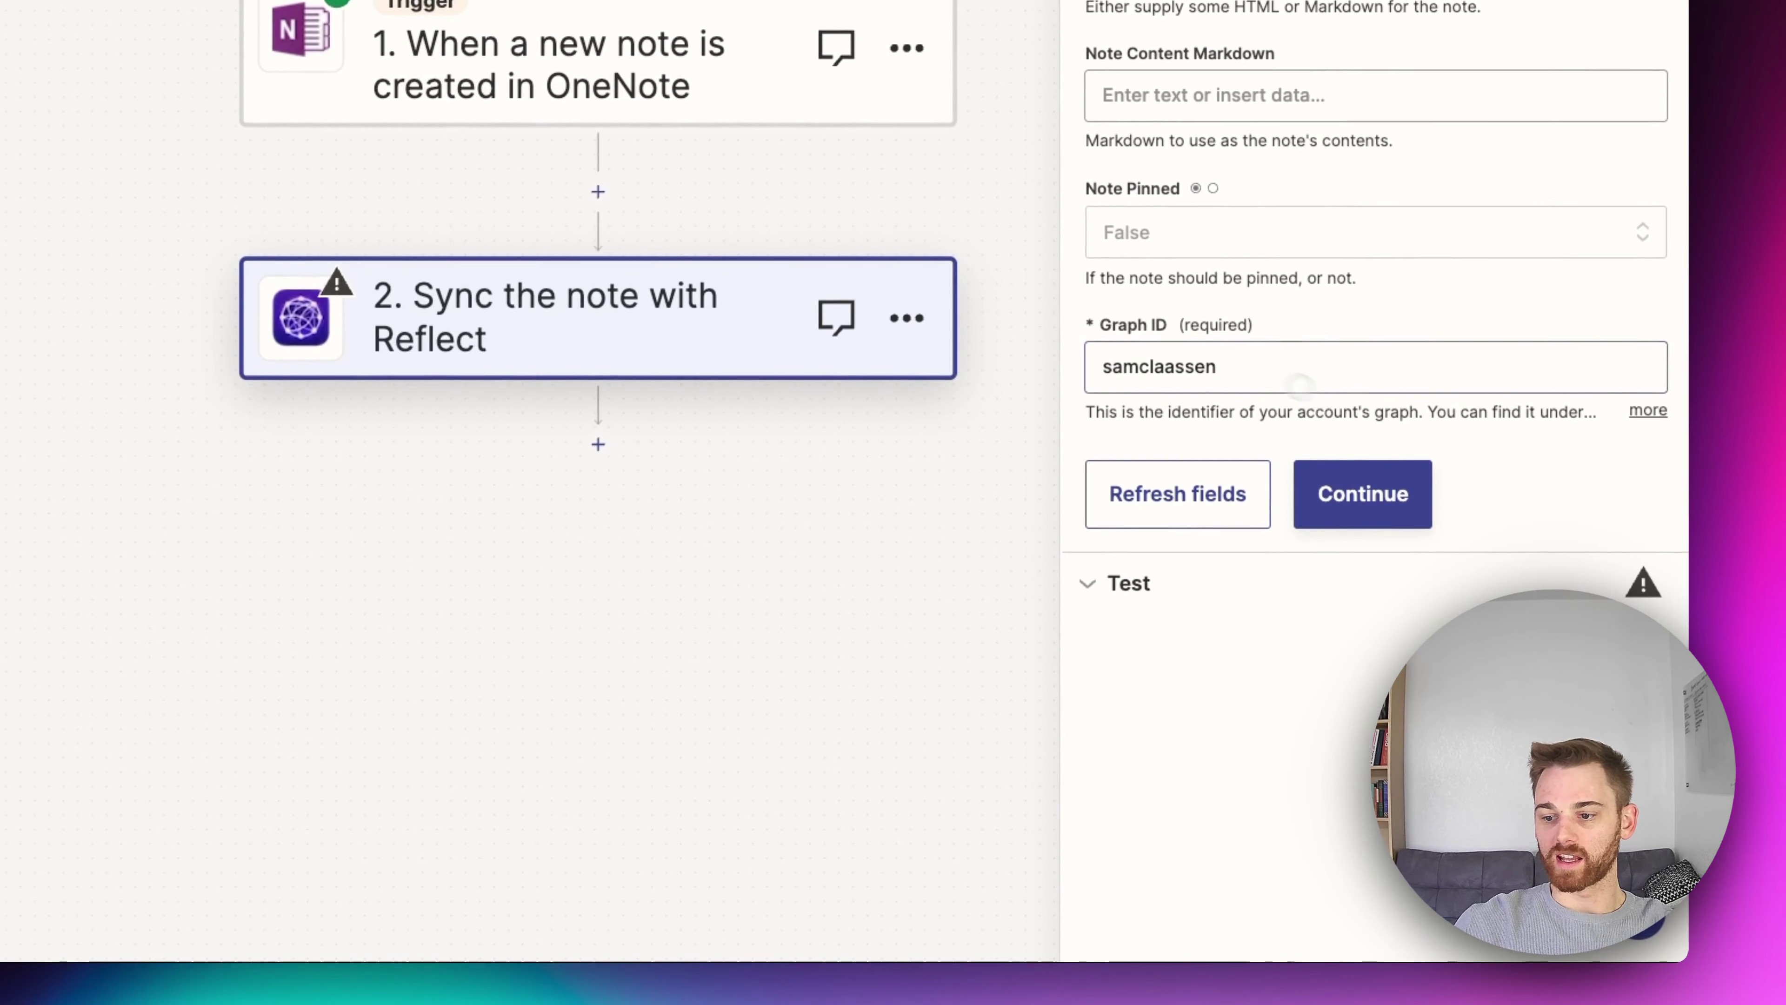
{"action": "left_click", "coordinate": [1554, 445]}
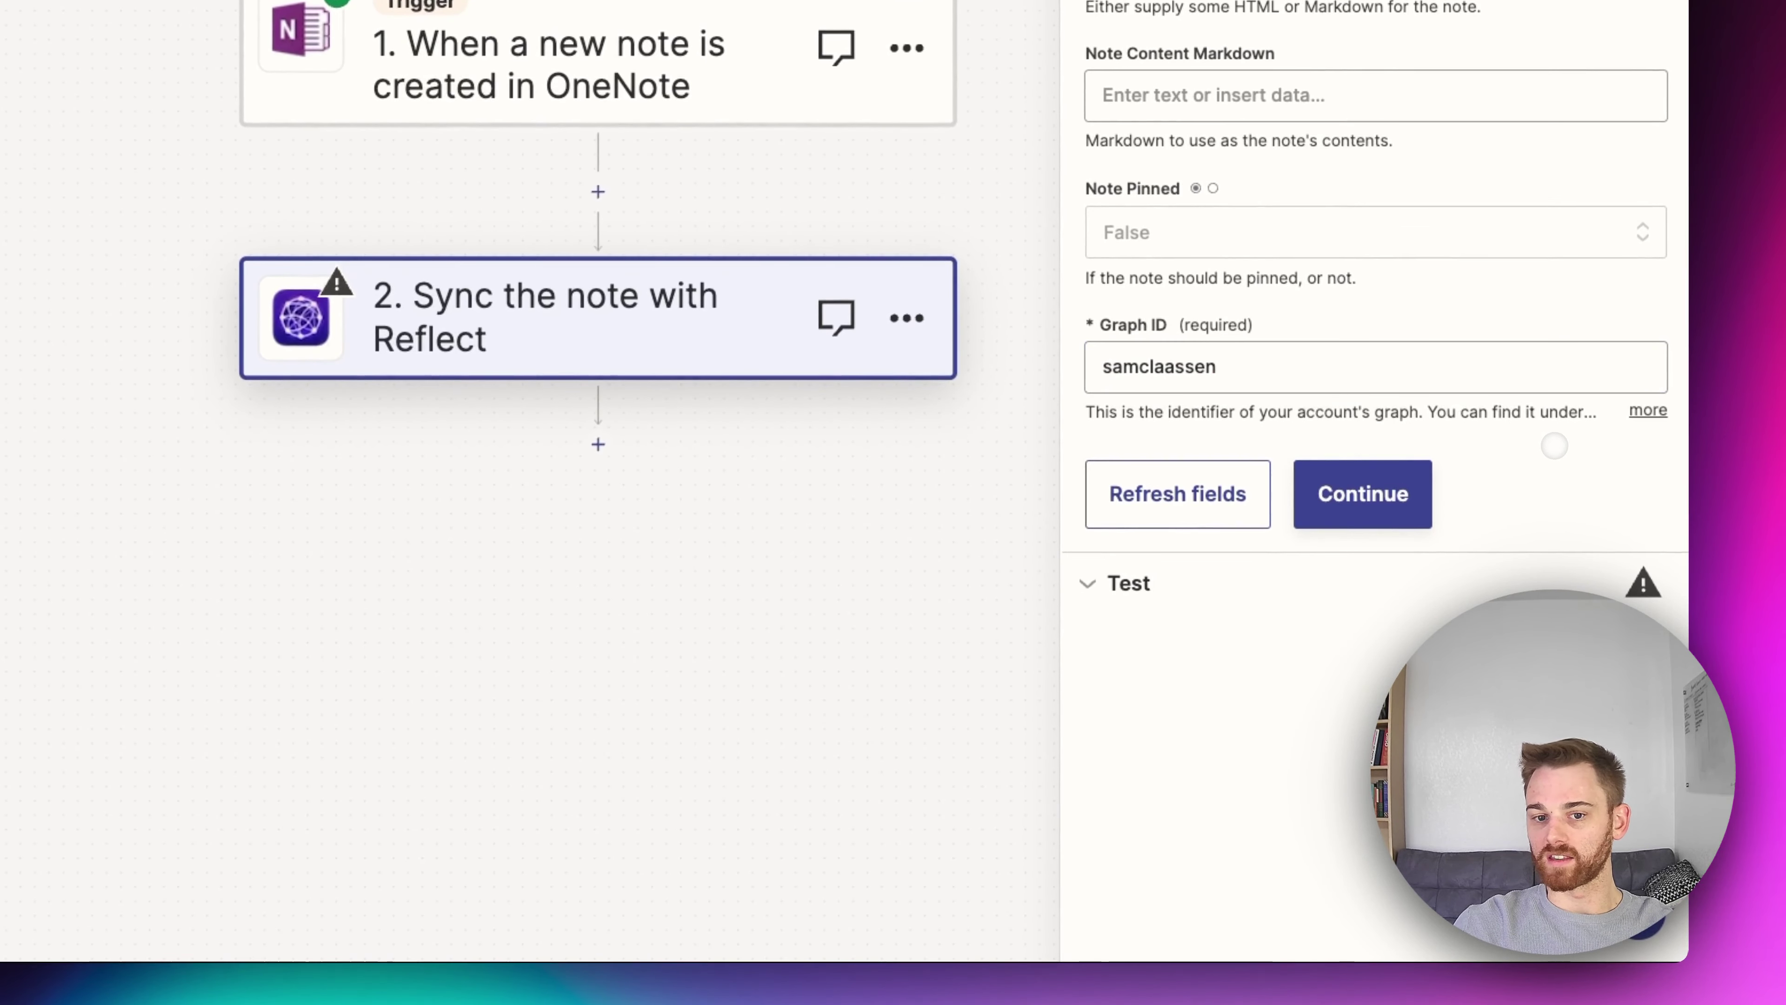
Step: Continue past the action fields and test the step, sending Test Note #1 to Reflect
{"action": "left_click", "coordinate": [1419, 490]}
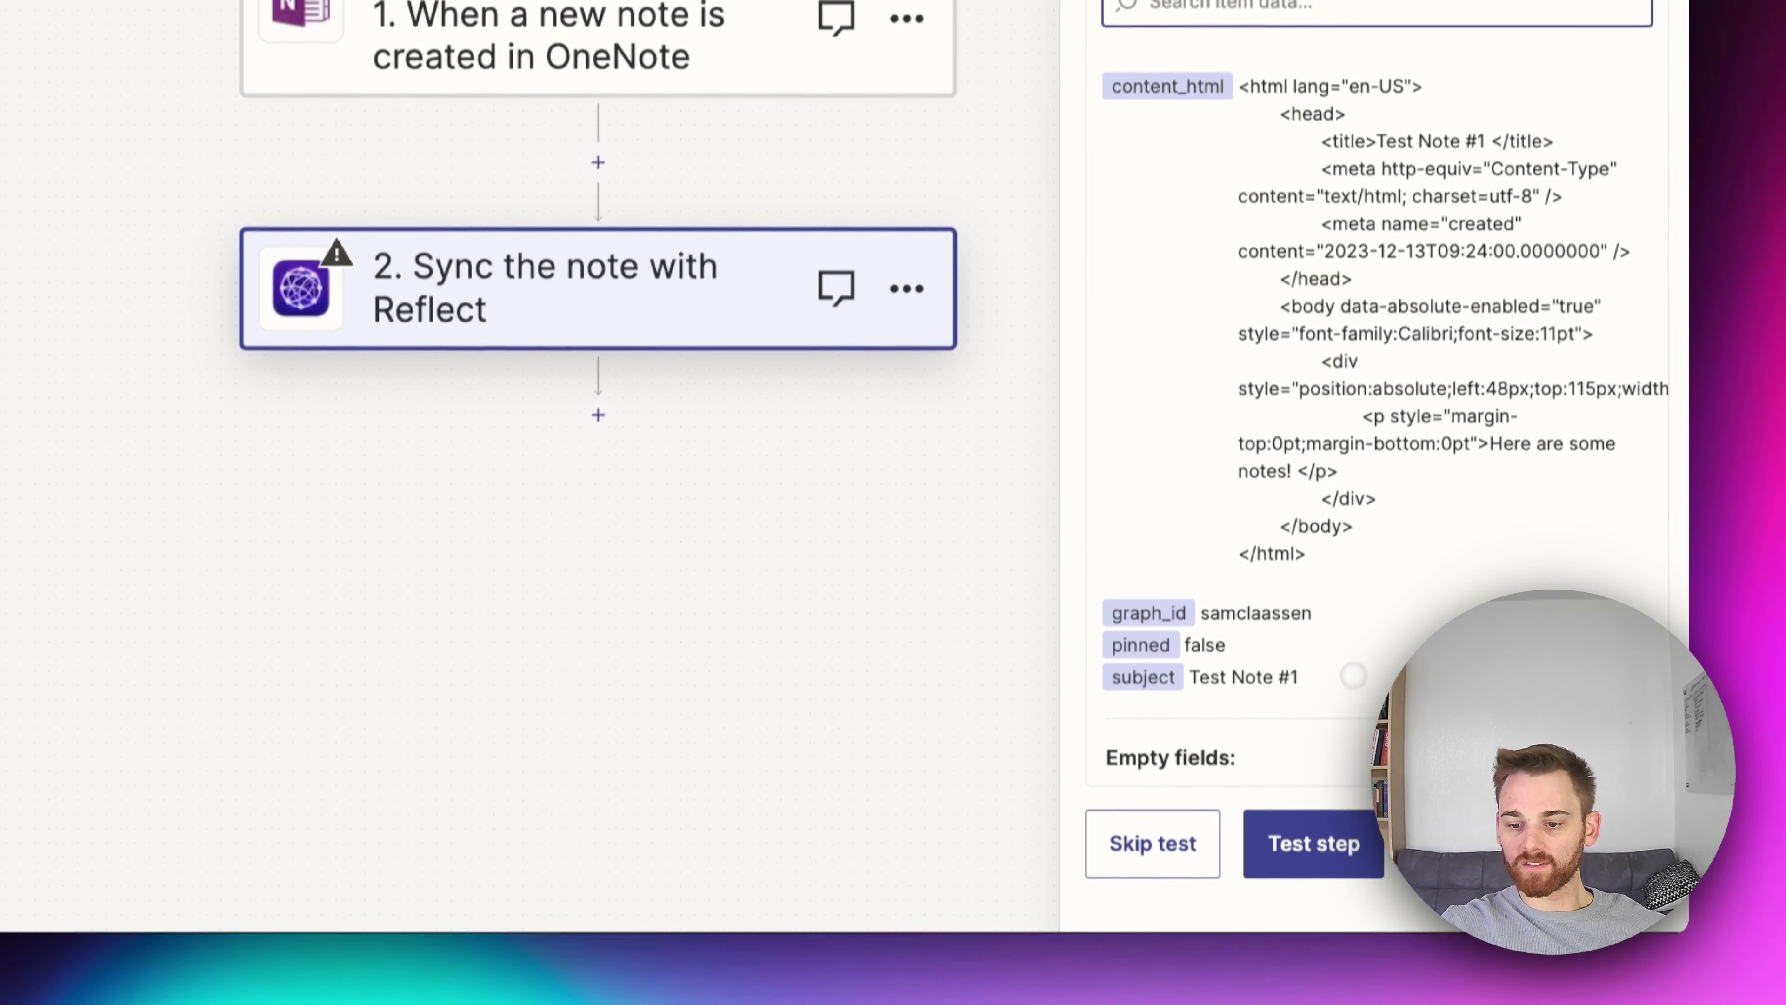
{"action": "left_click", "coordinate": [1284, 809]}
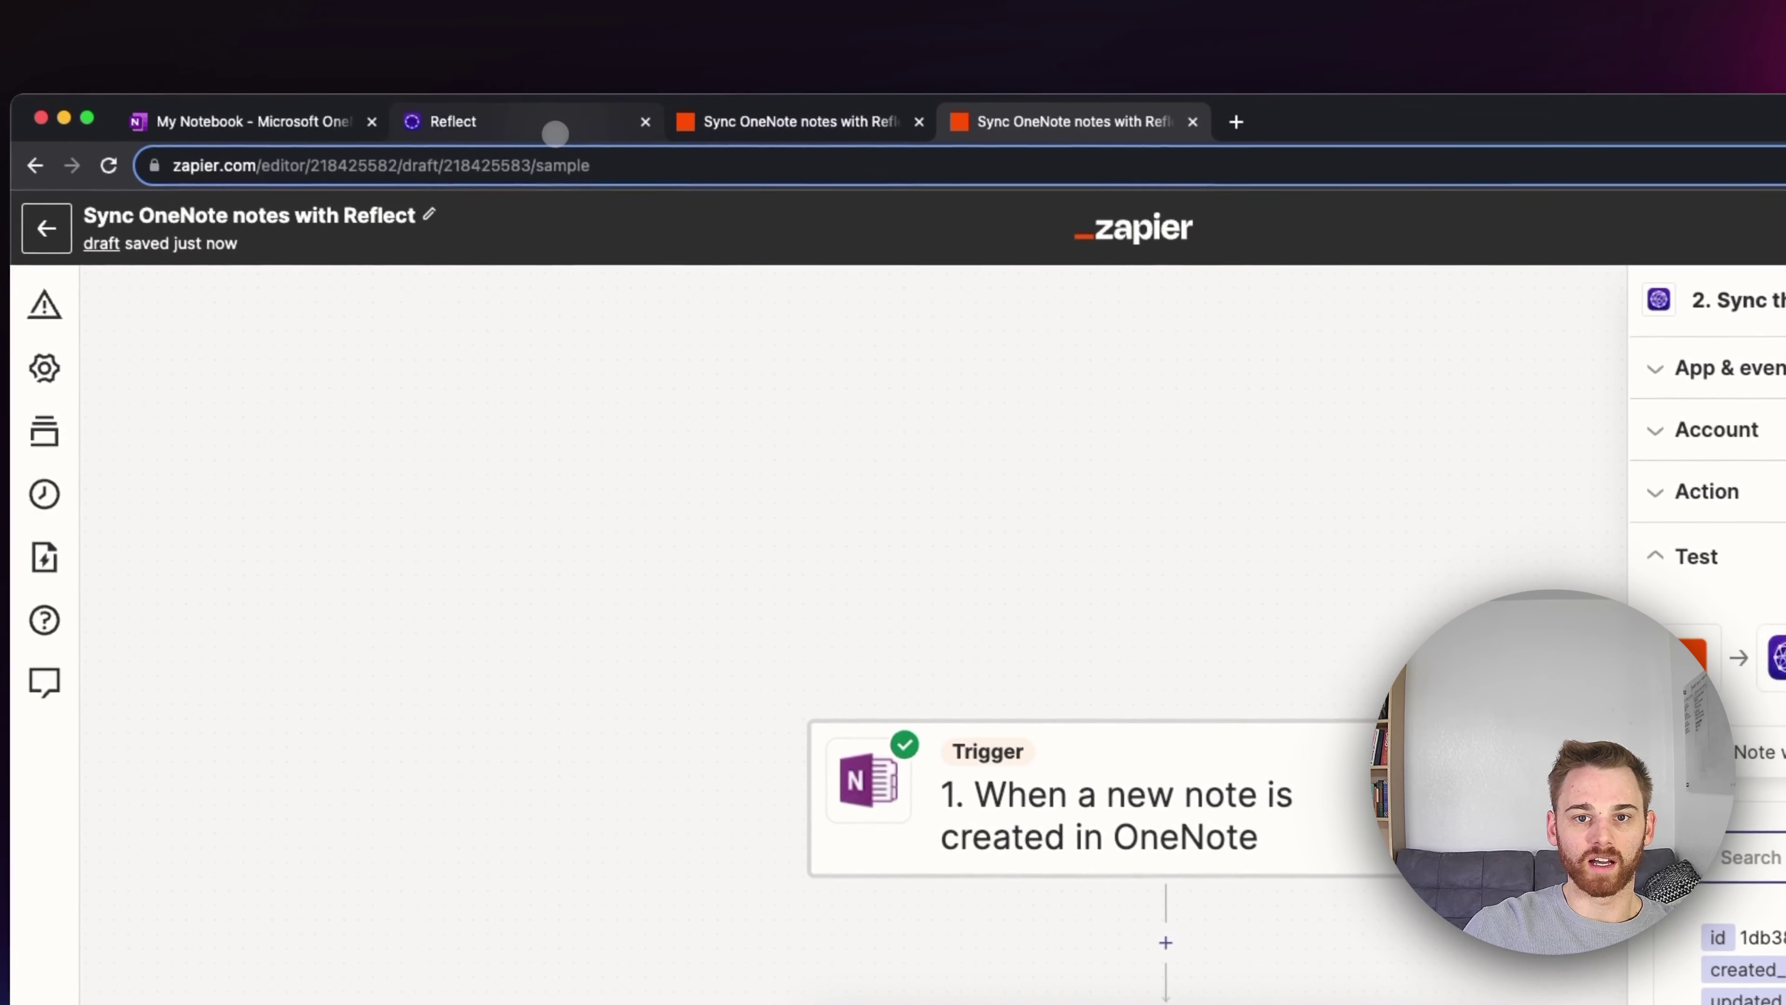
Step: In Reflect, merge the synced Test Note #1 with its duplicate and delete the repeated line
{"action": "left_click", "coordinate": [555, 134]}
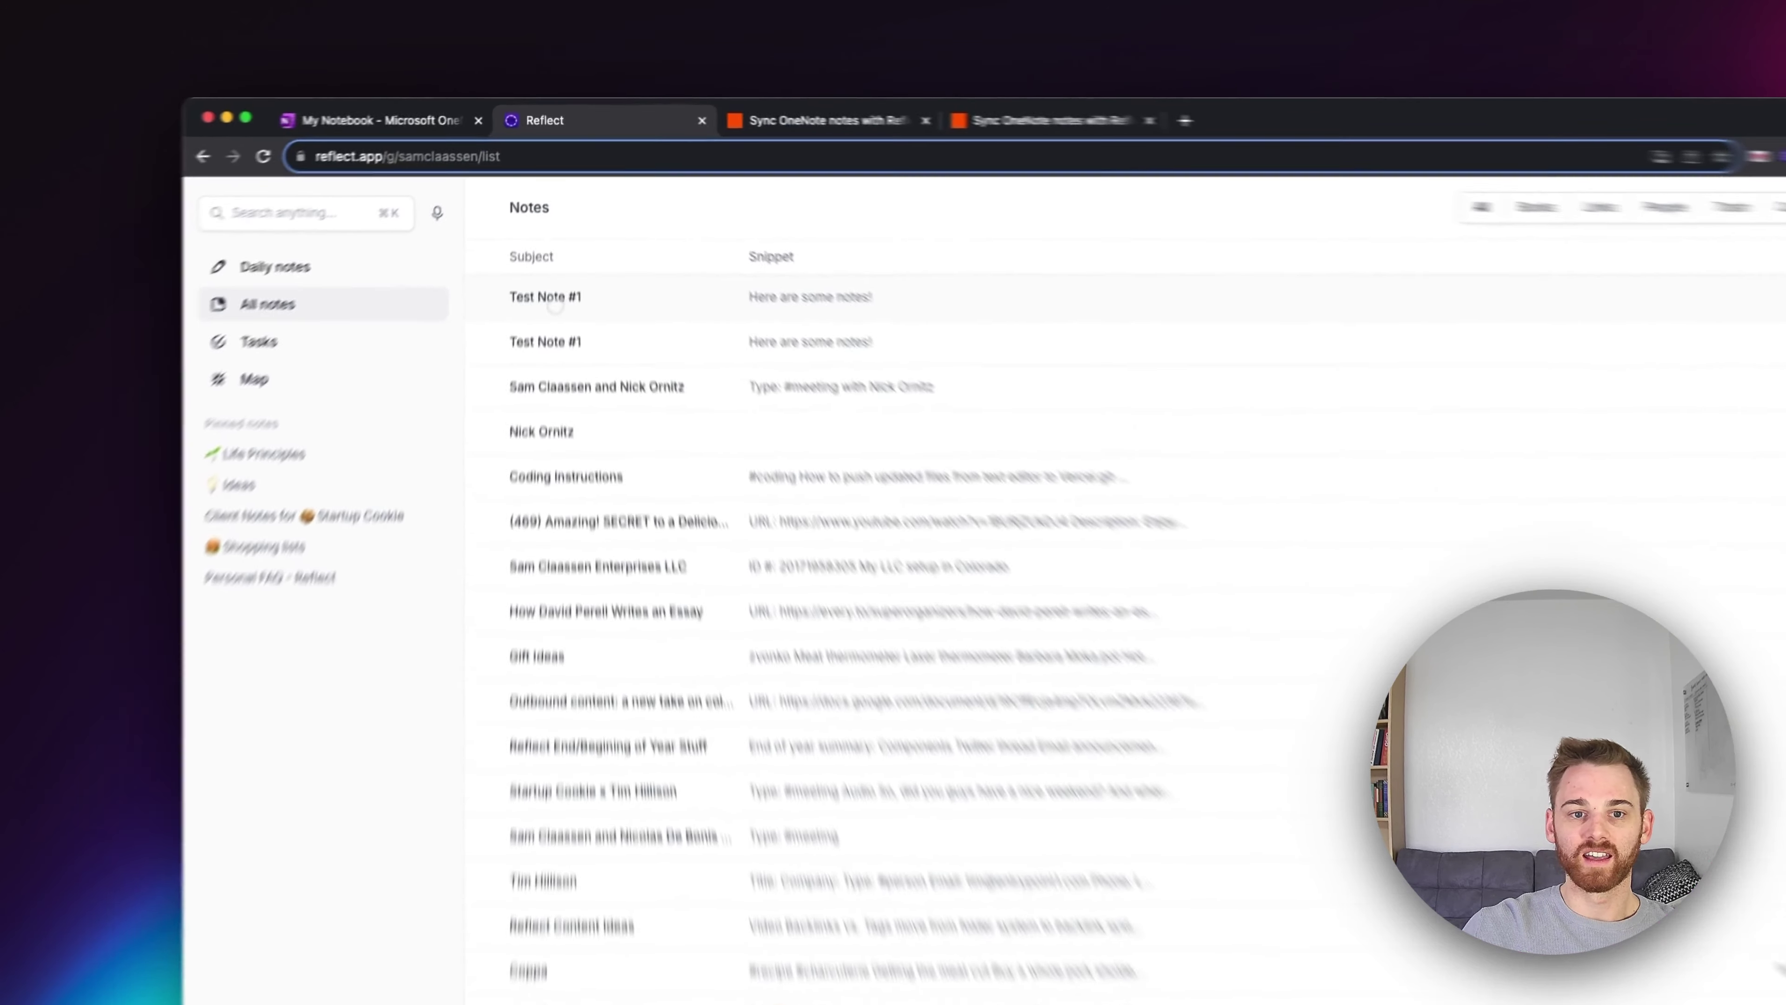
{"action": "left_click", "coordinate": [555, 307]}
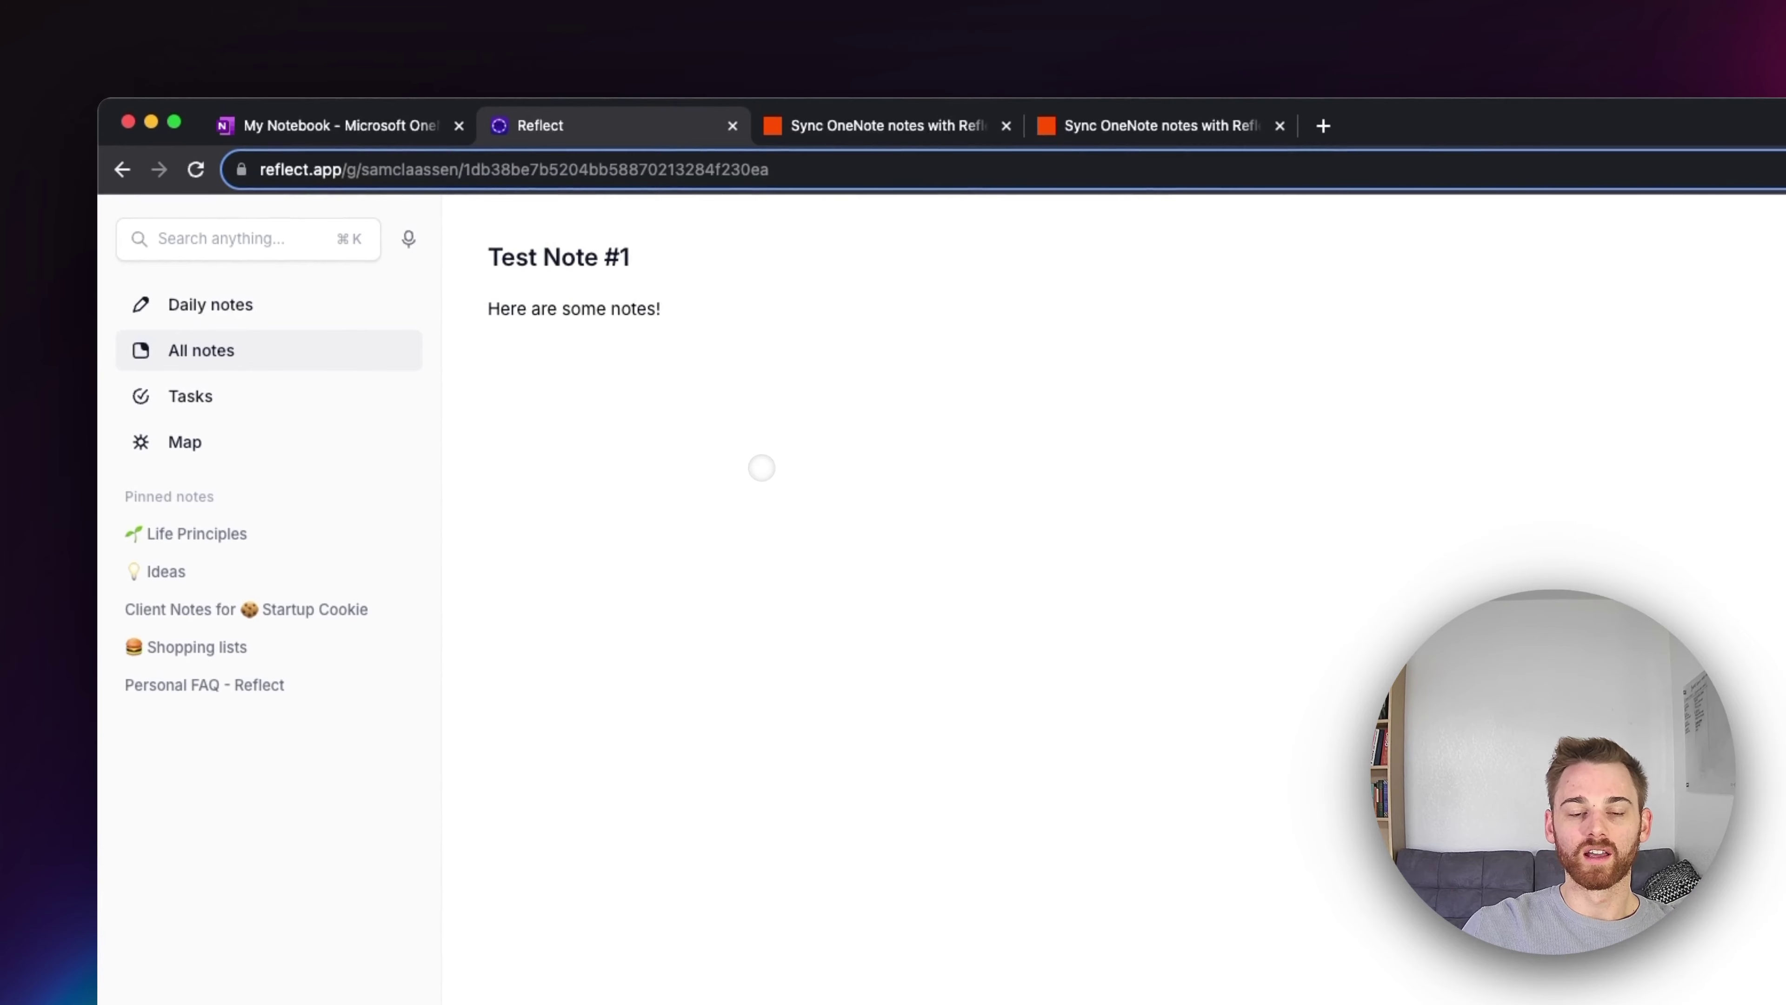
{"action": "left_click", "coordinate": [709, 261]}
{"action": "left_click", "coordinate": [713, 315]}
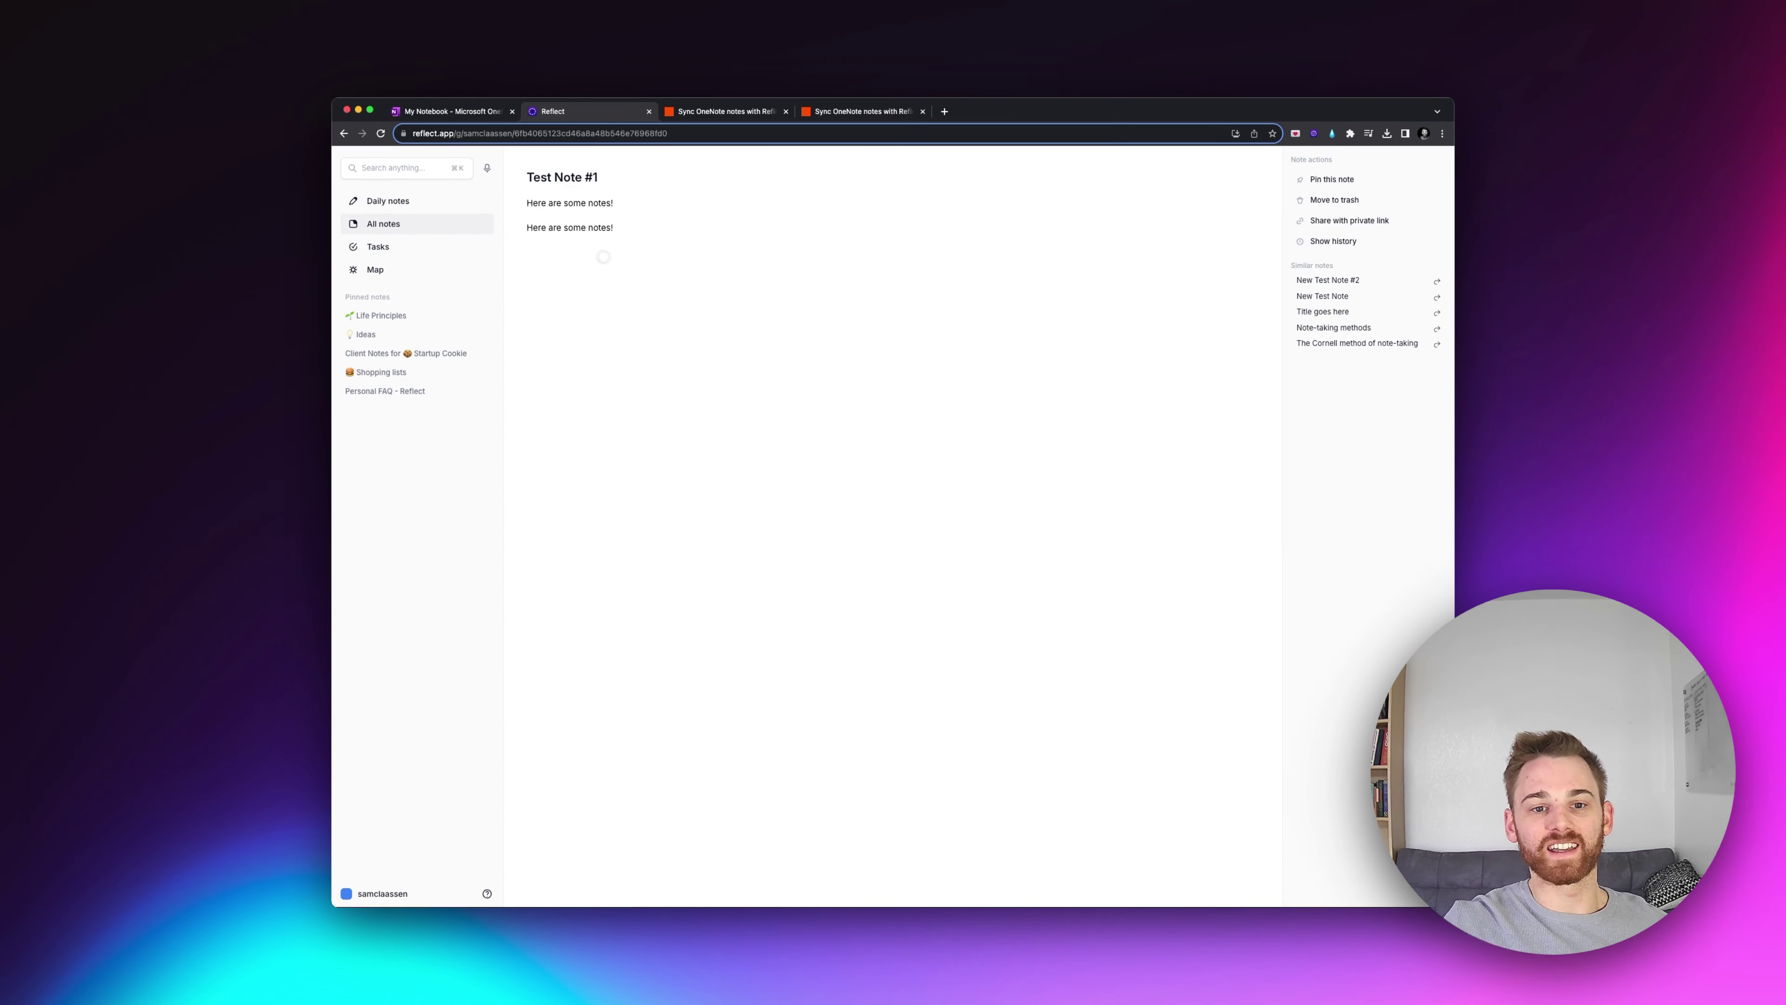
{"action": "triple_click", "coordinate": [577, 227]}
{"action": "key", "text": "BackSpace"}
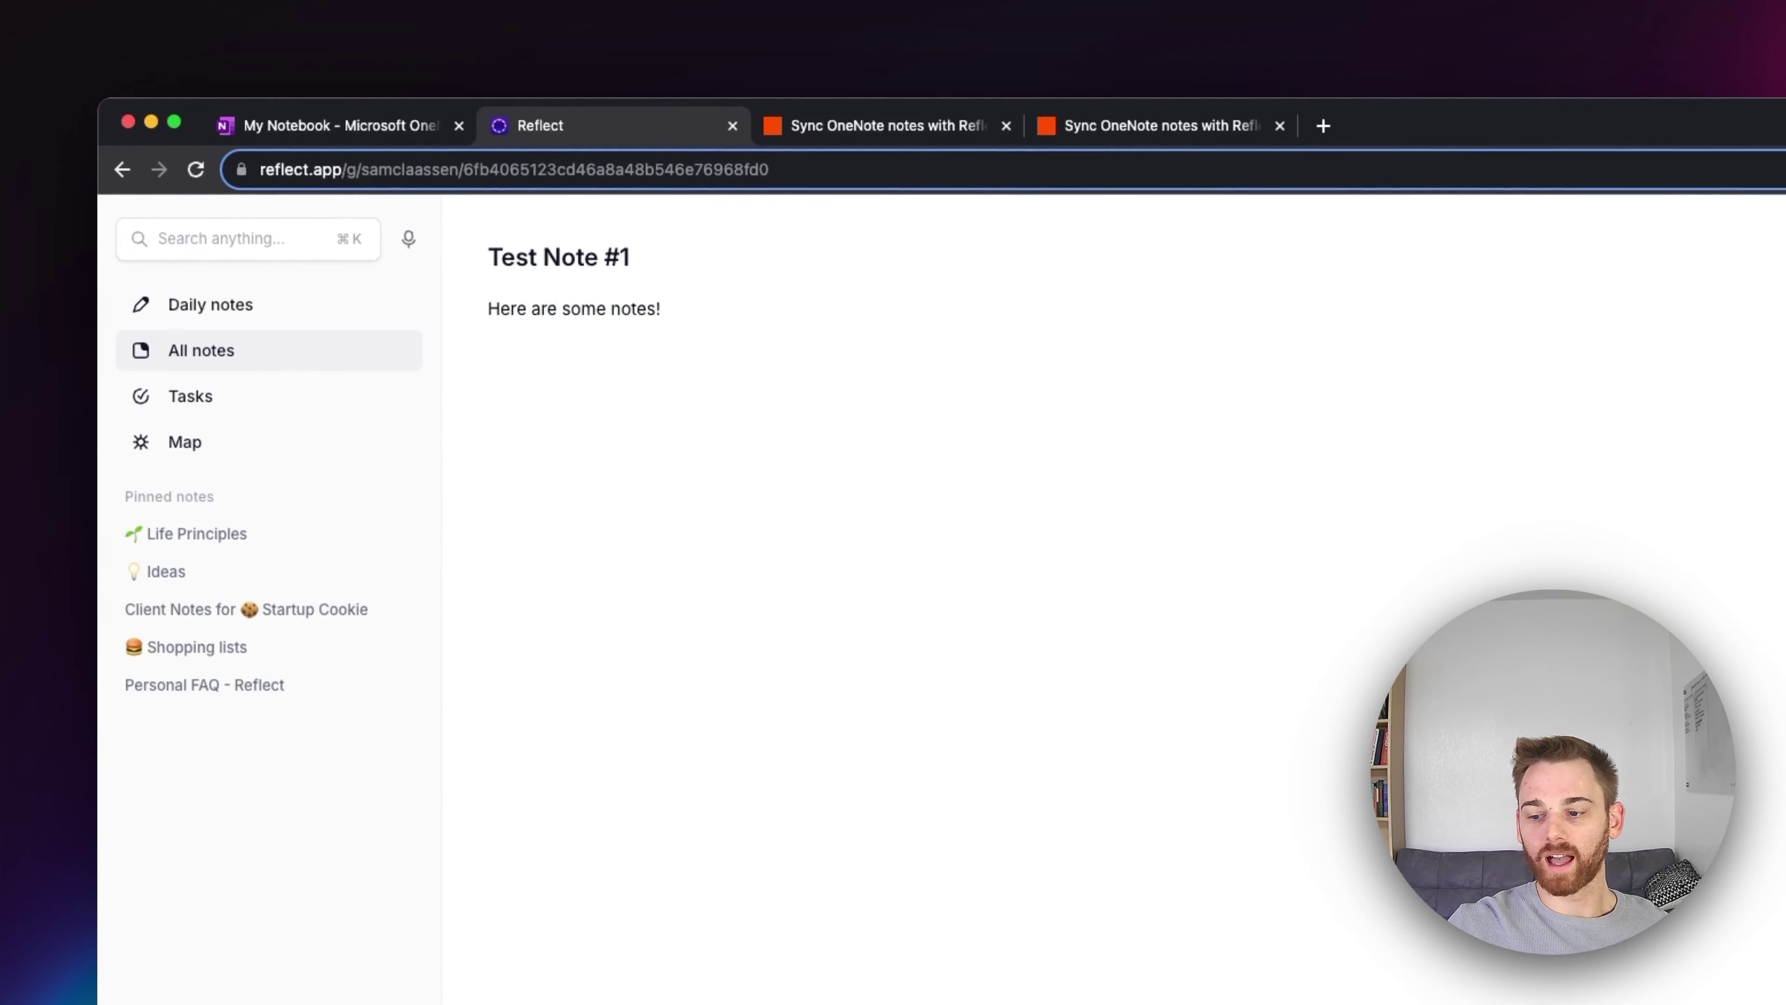